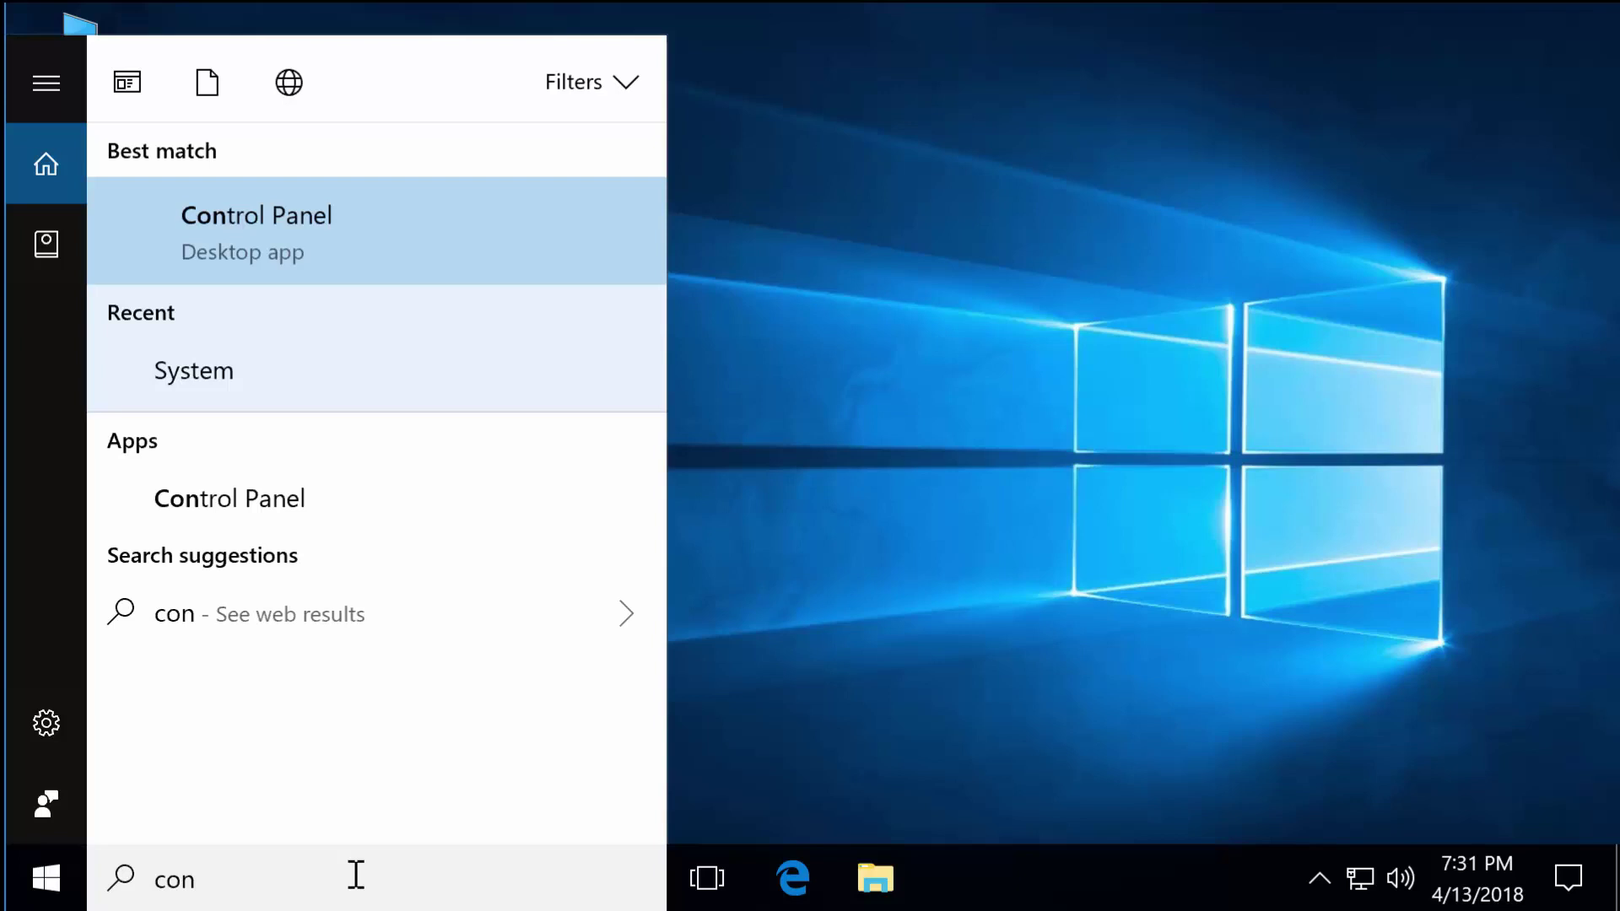
Step: Open Control Panel, show its items as small icons, and bring up the Windows features list from Programs and Features
type("t")
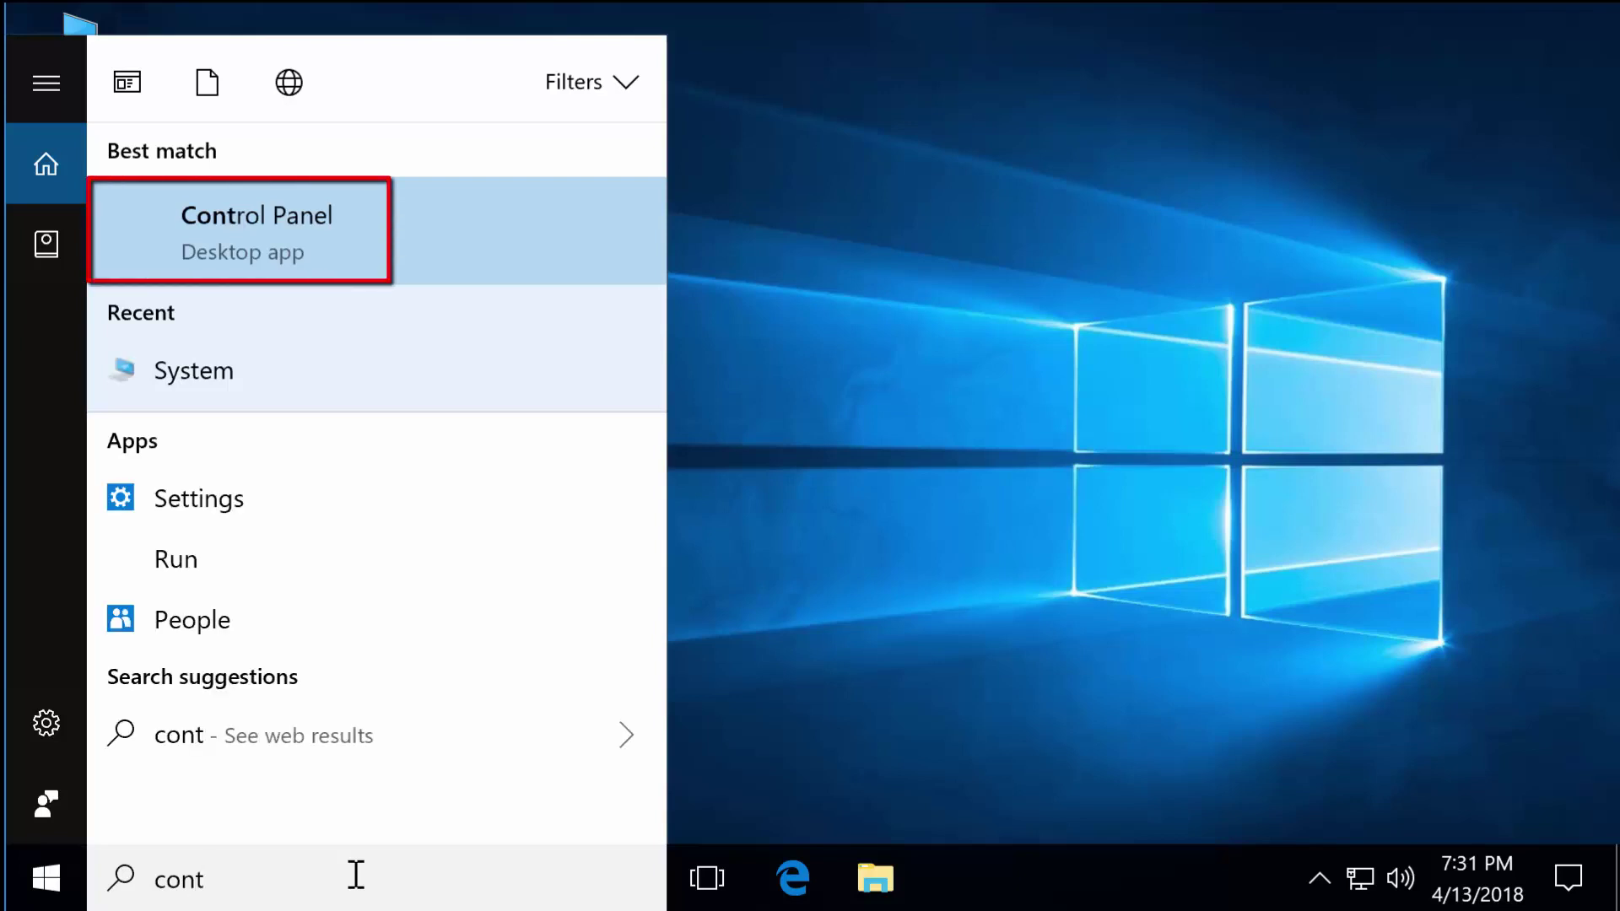
left_click(252, 221)
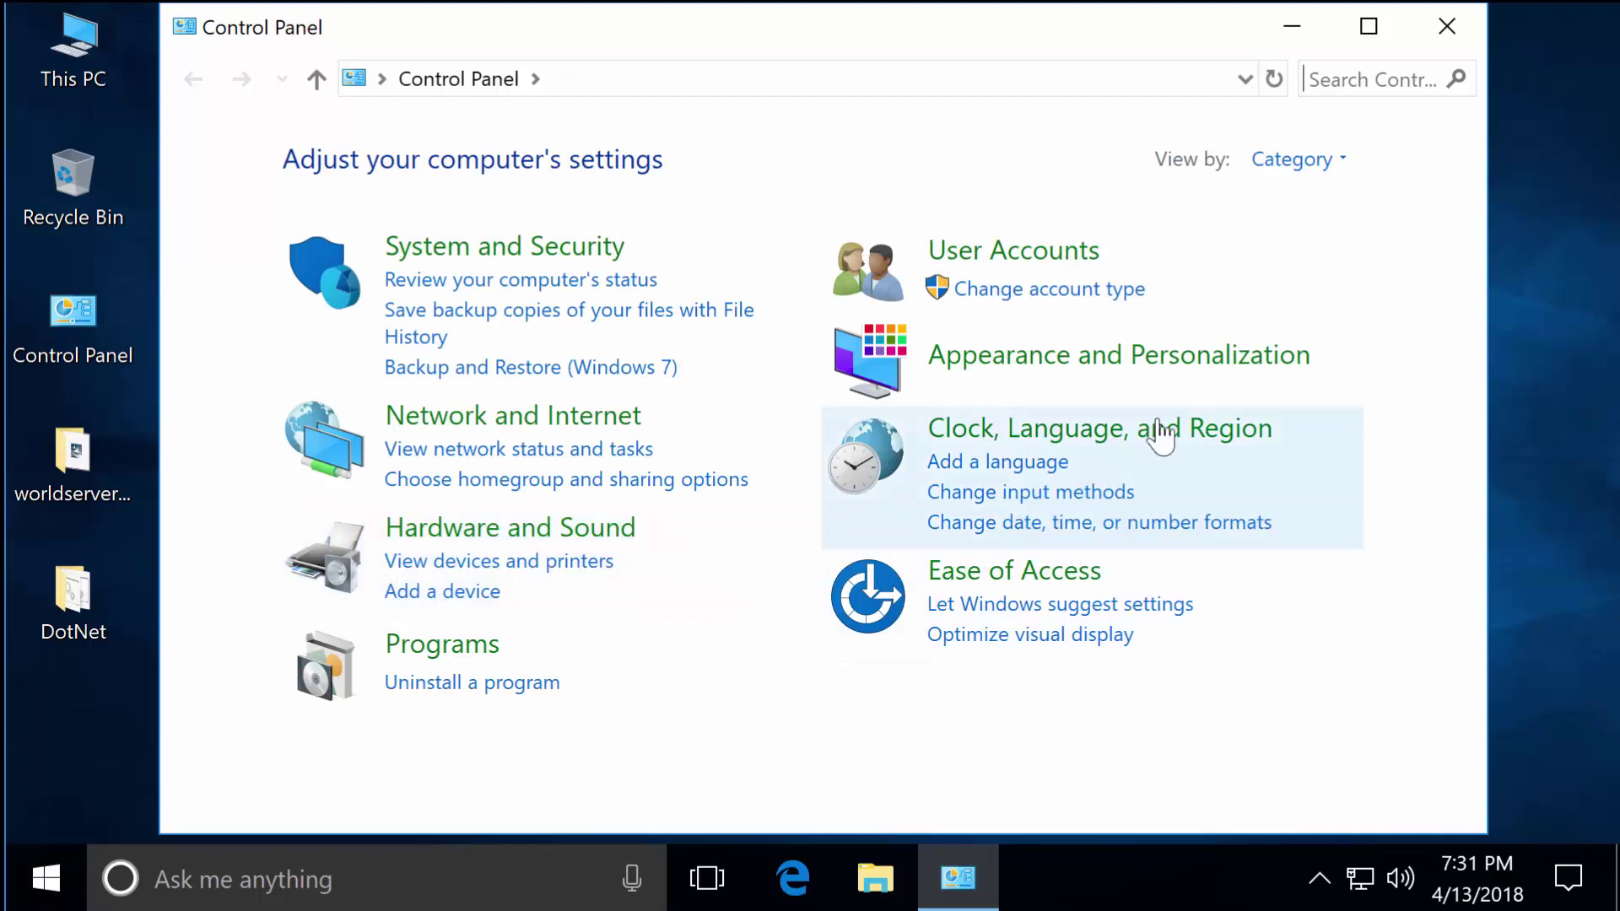
left_click(1344, 159)
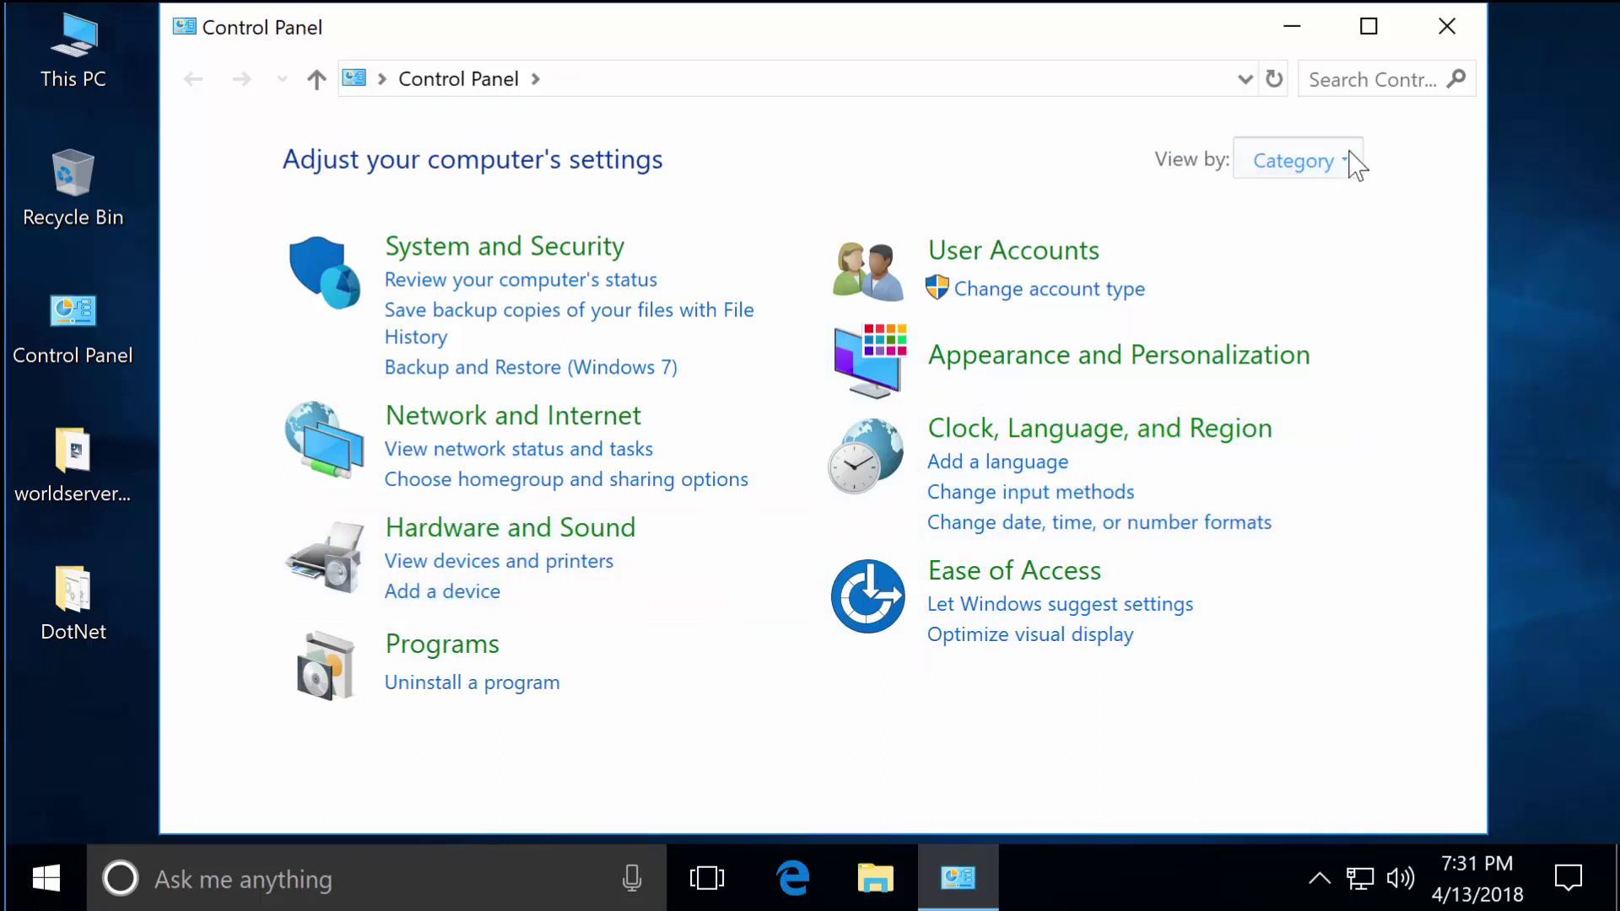
left_click(1313, 269)
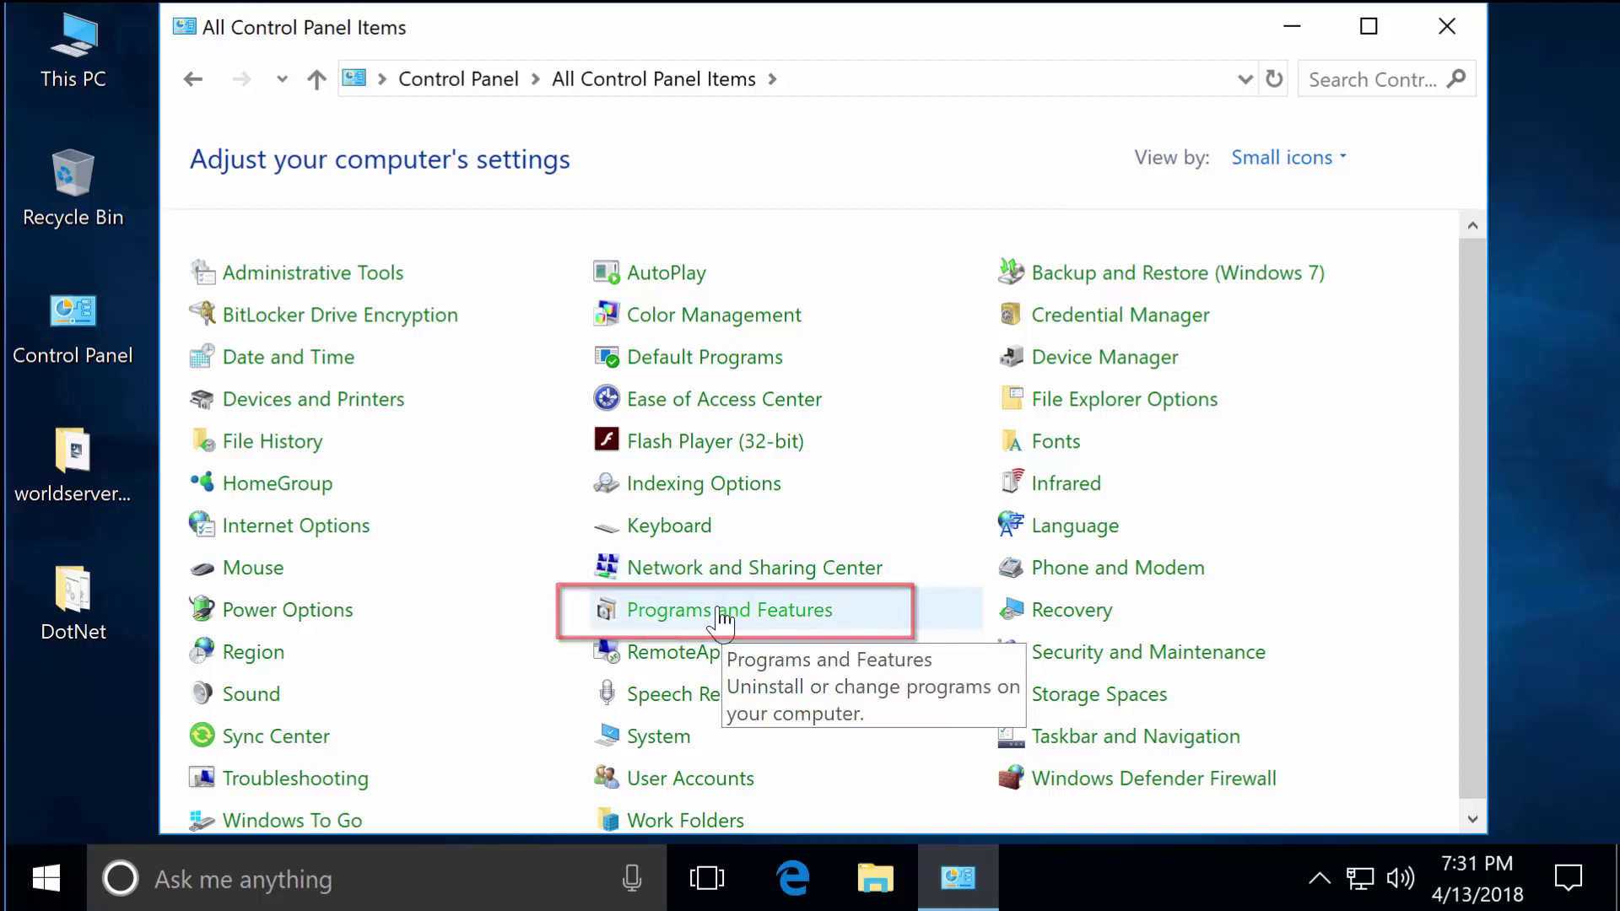
left_click(852, 619)
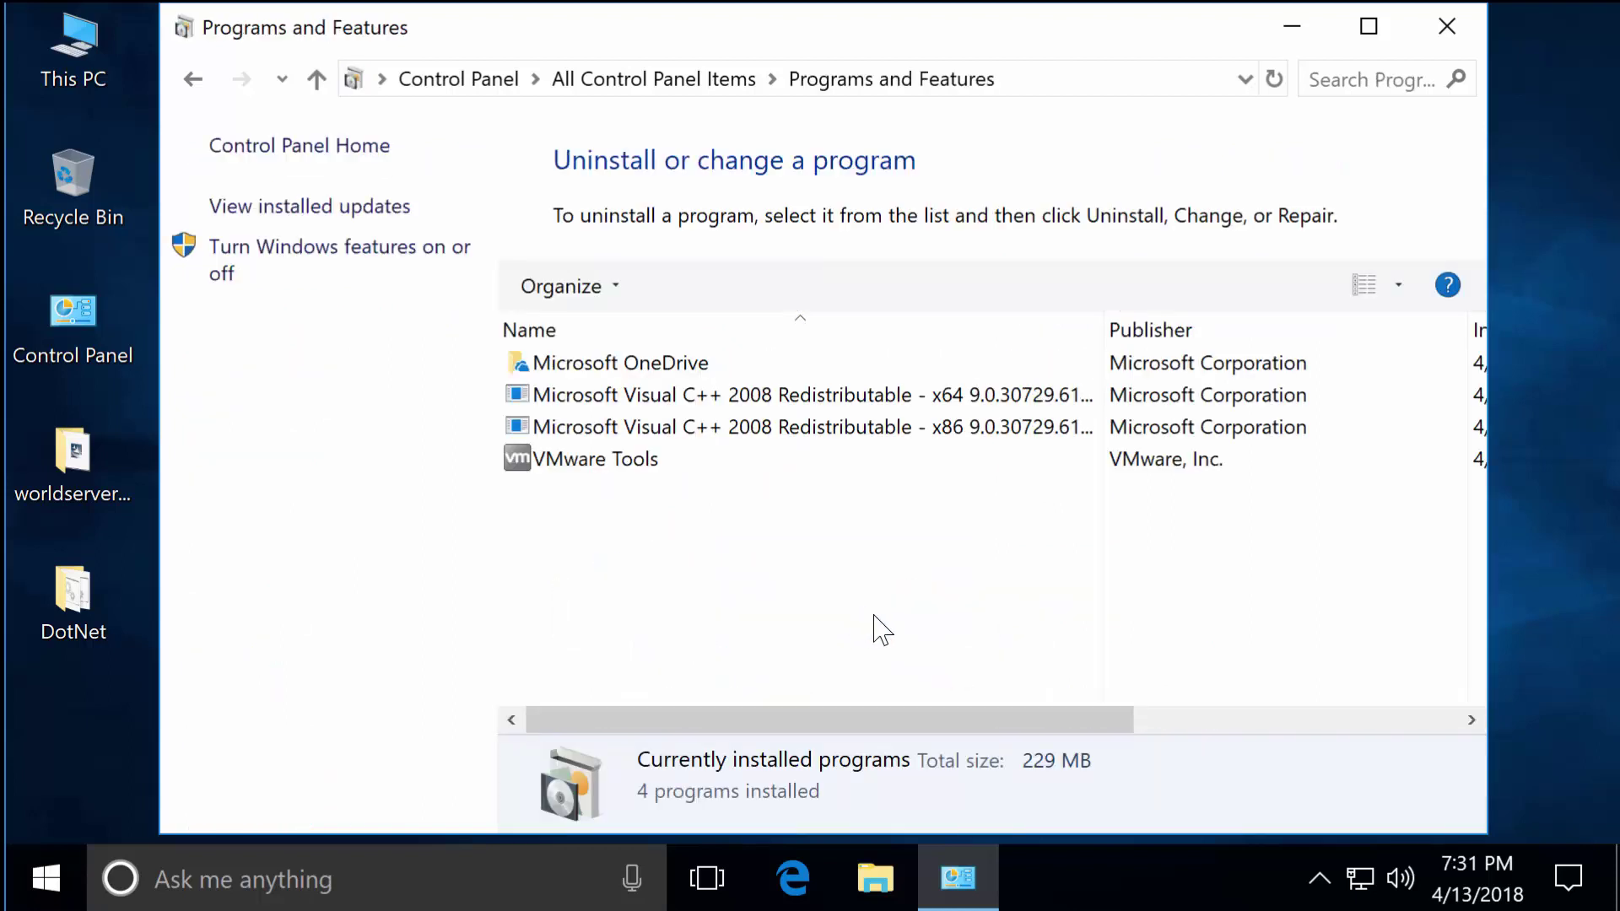
left_click(327, 255)
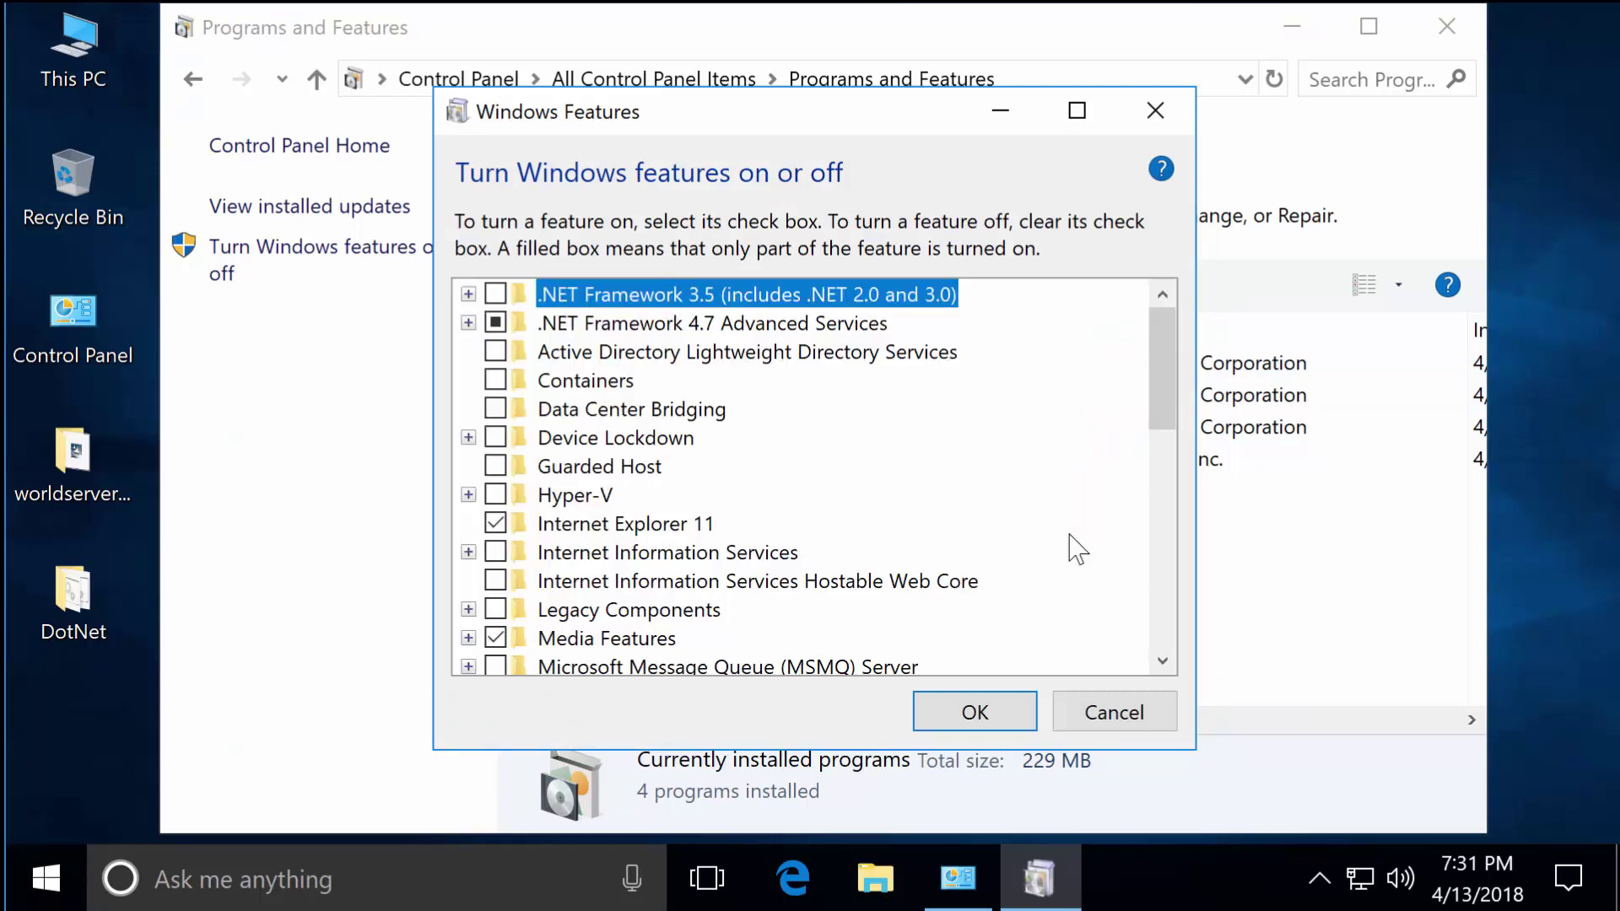
Step: Turn on .NET Framework 3.5 (includes .NET 2.0 and 3.0), downloading the required files from Windows Update, and close Programs and Features
left_click(468, 295)
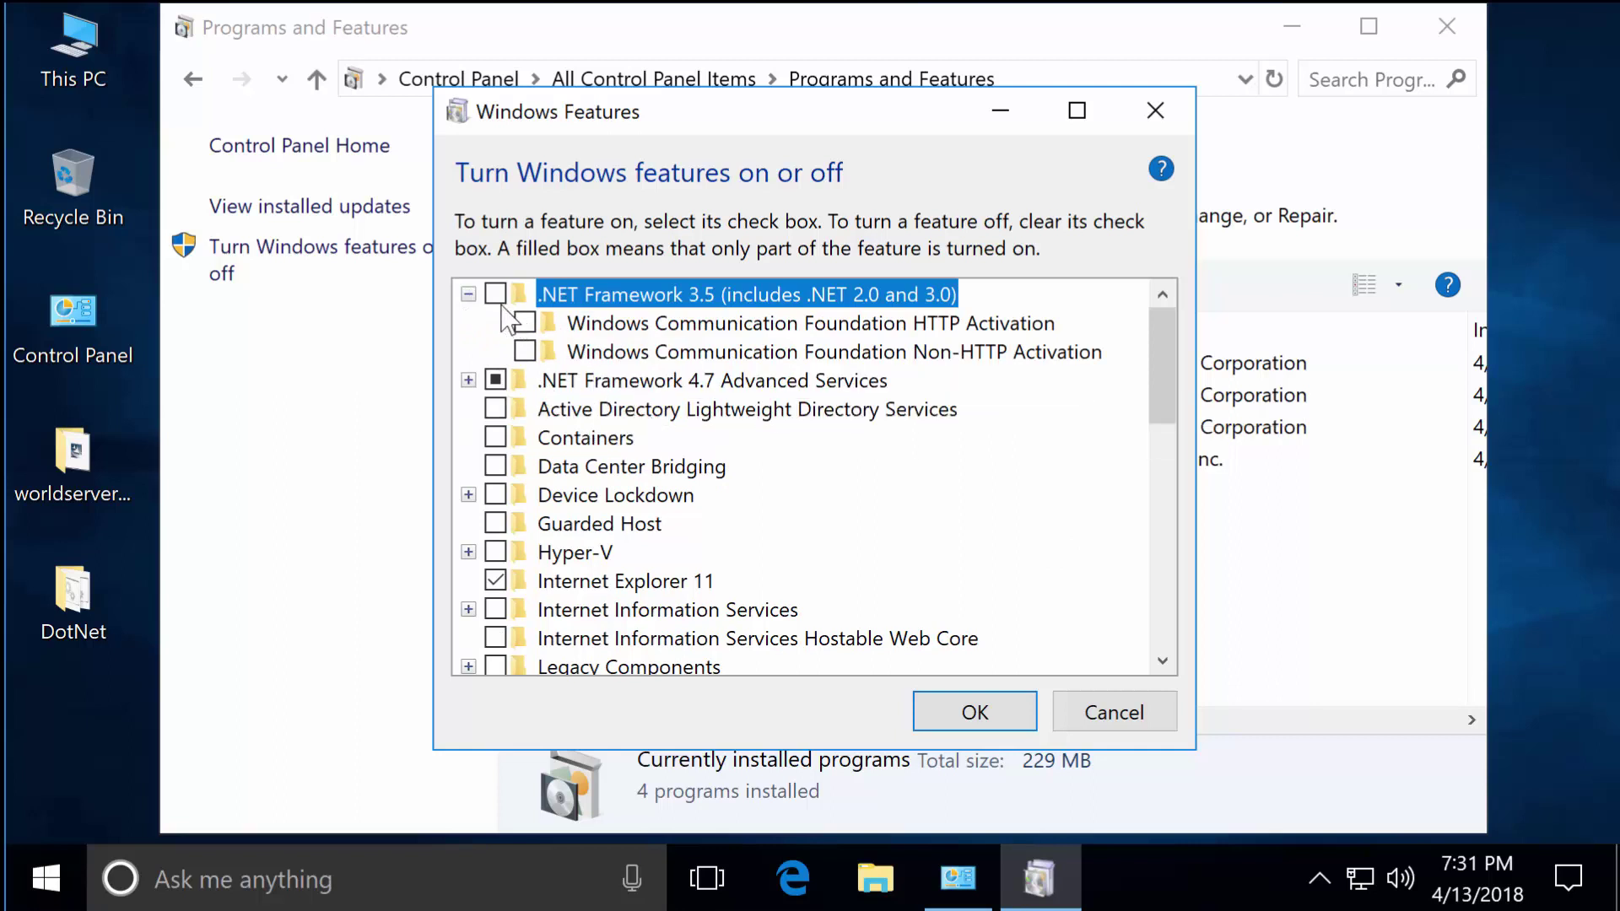
left_click(495, 296)
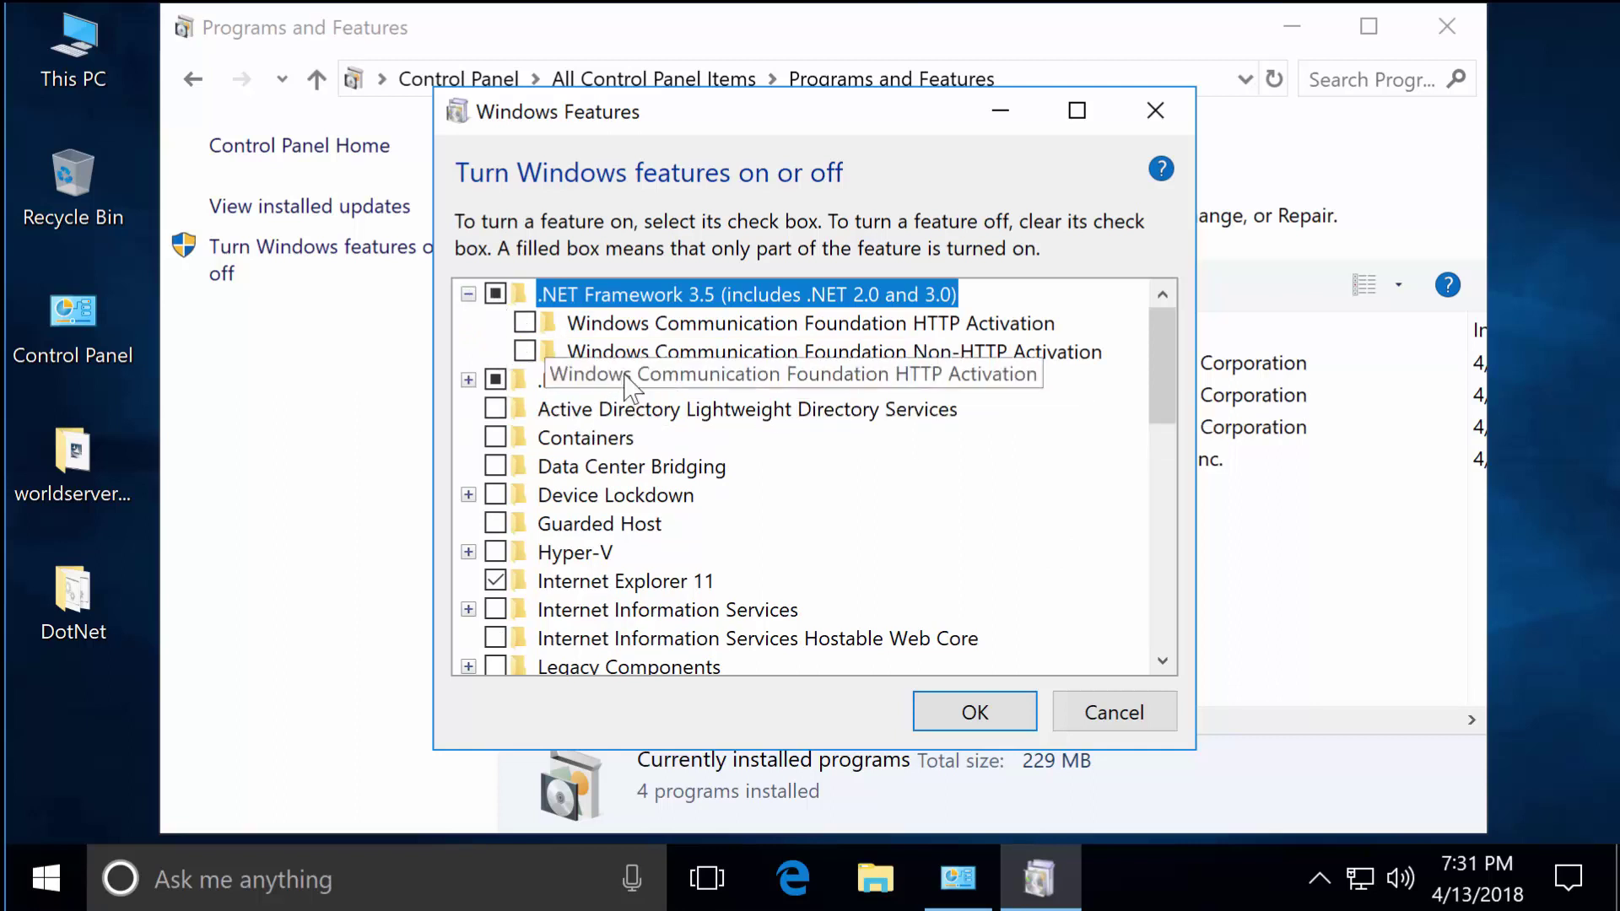
left_click(991, 719)
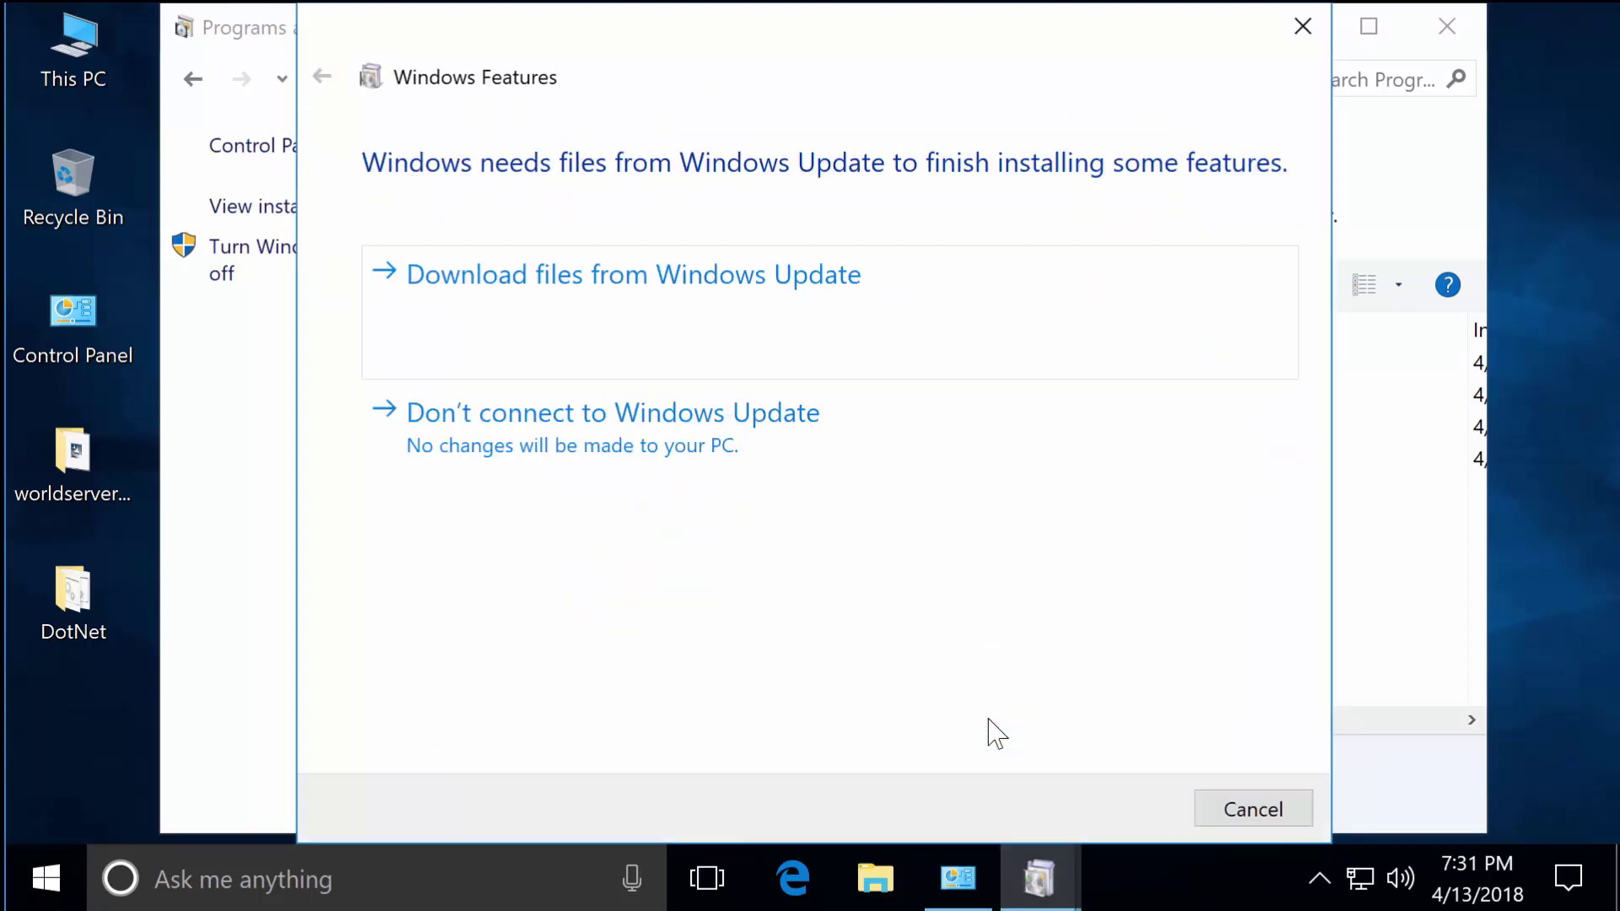
left_click(701, 289)
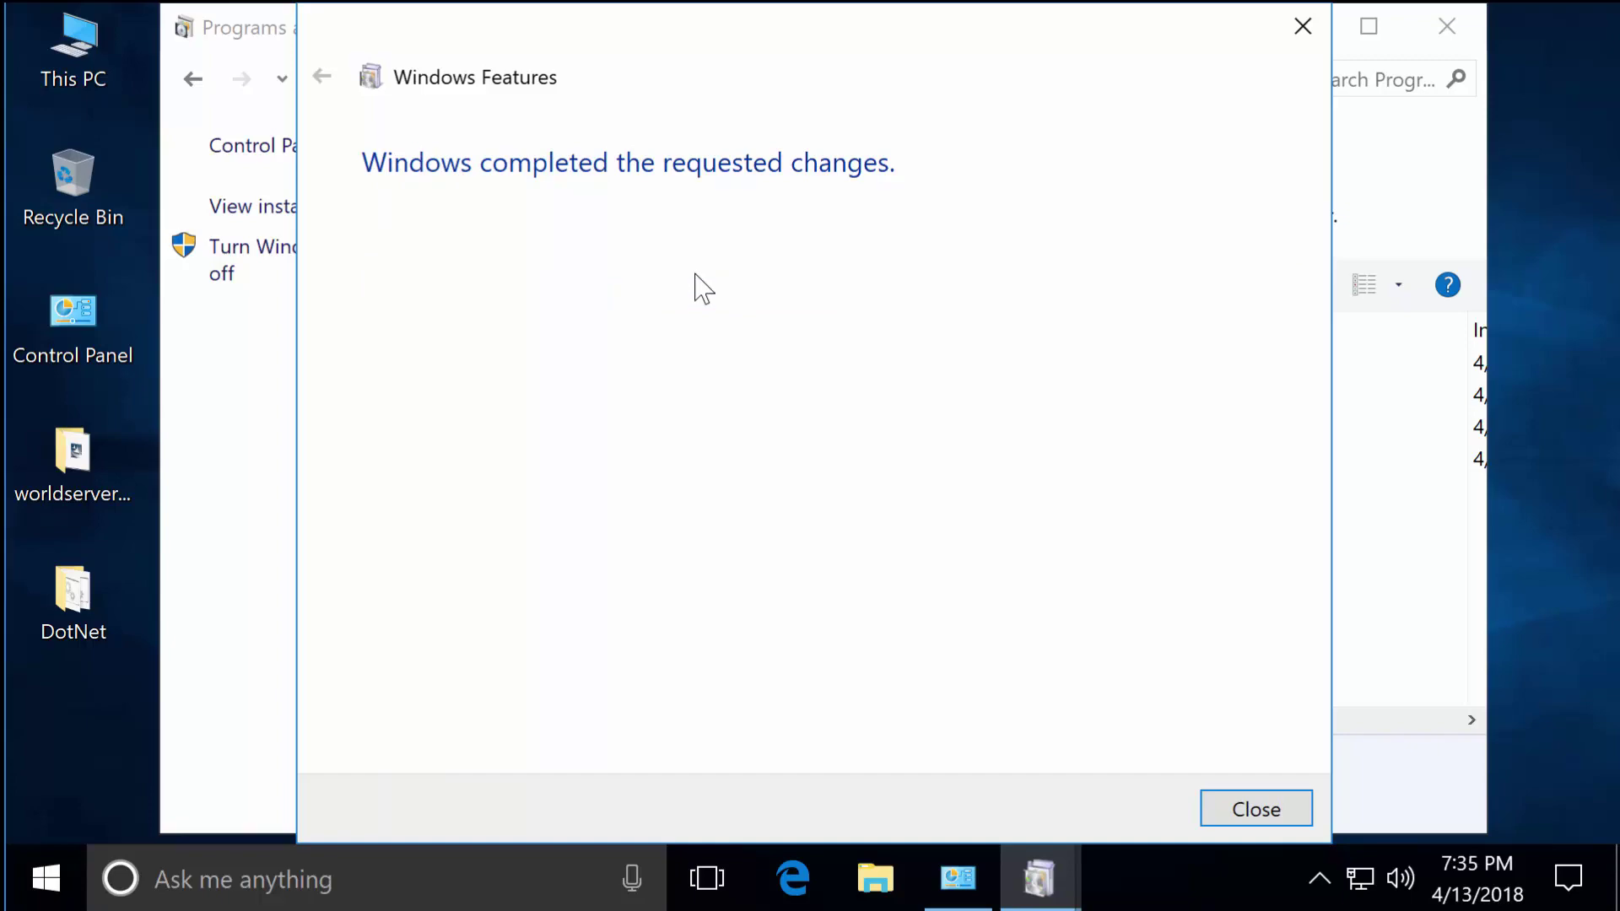
left_click(1263, 808)
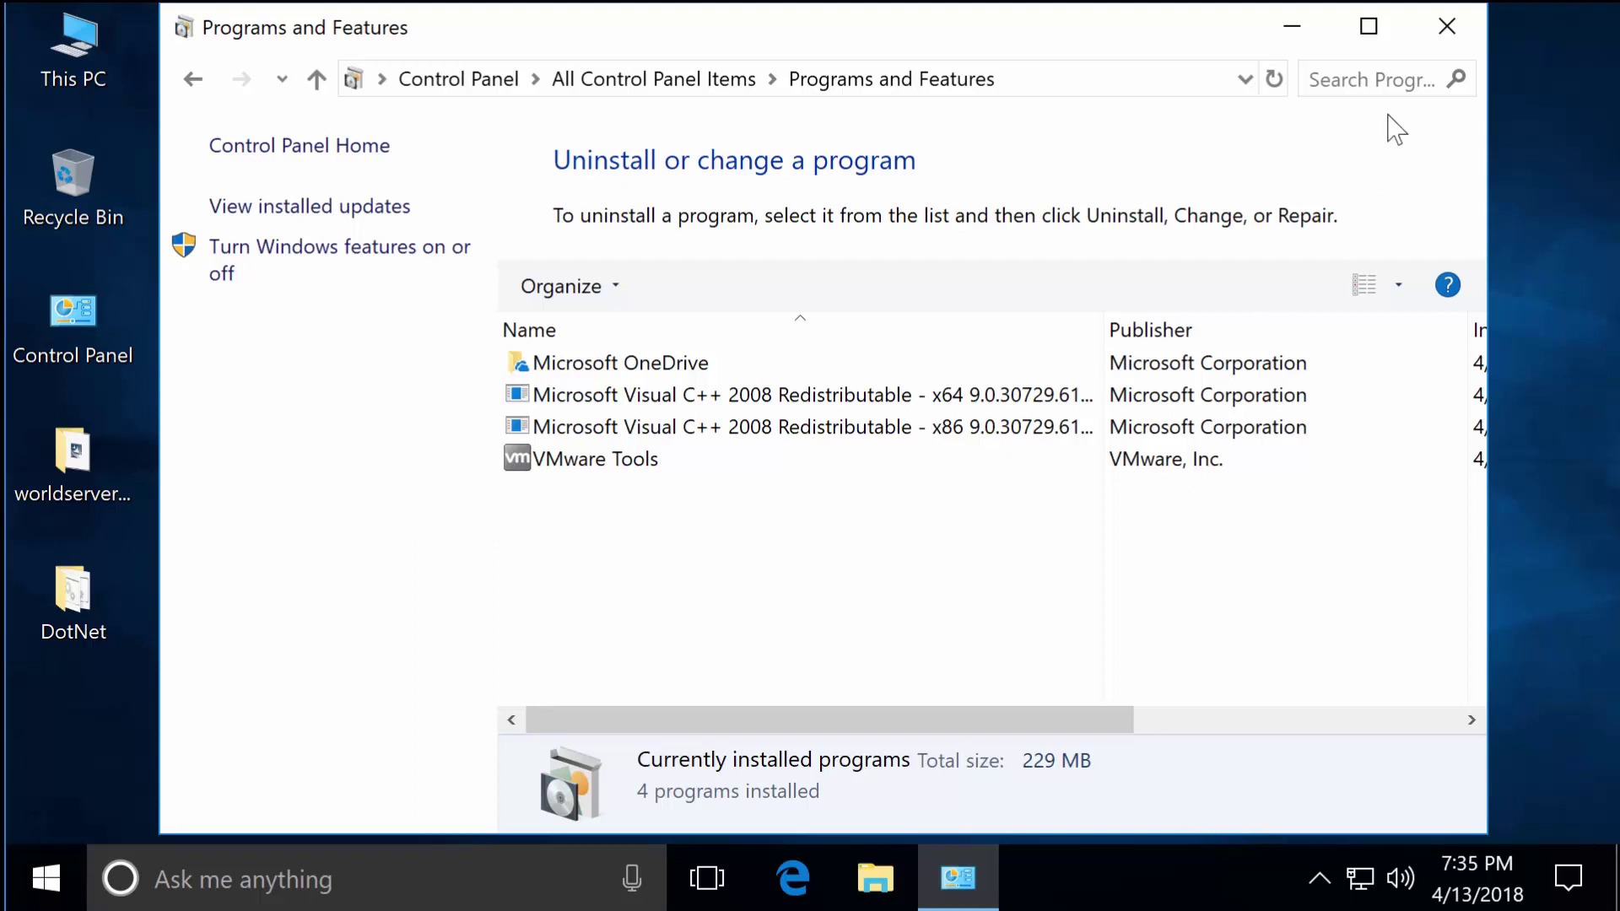
left_click(1446, 28)
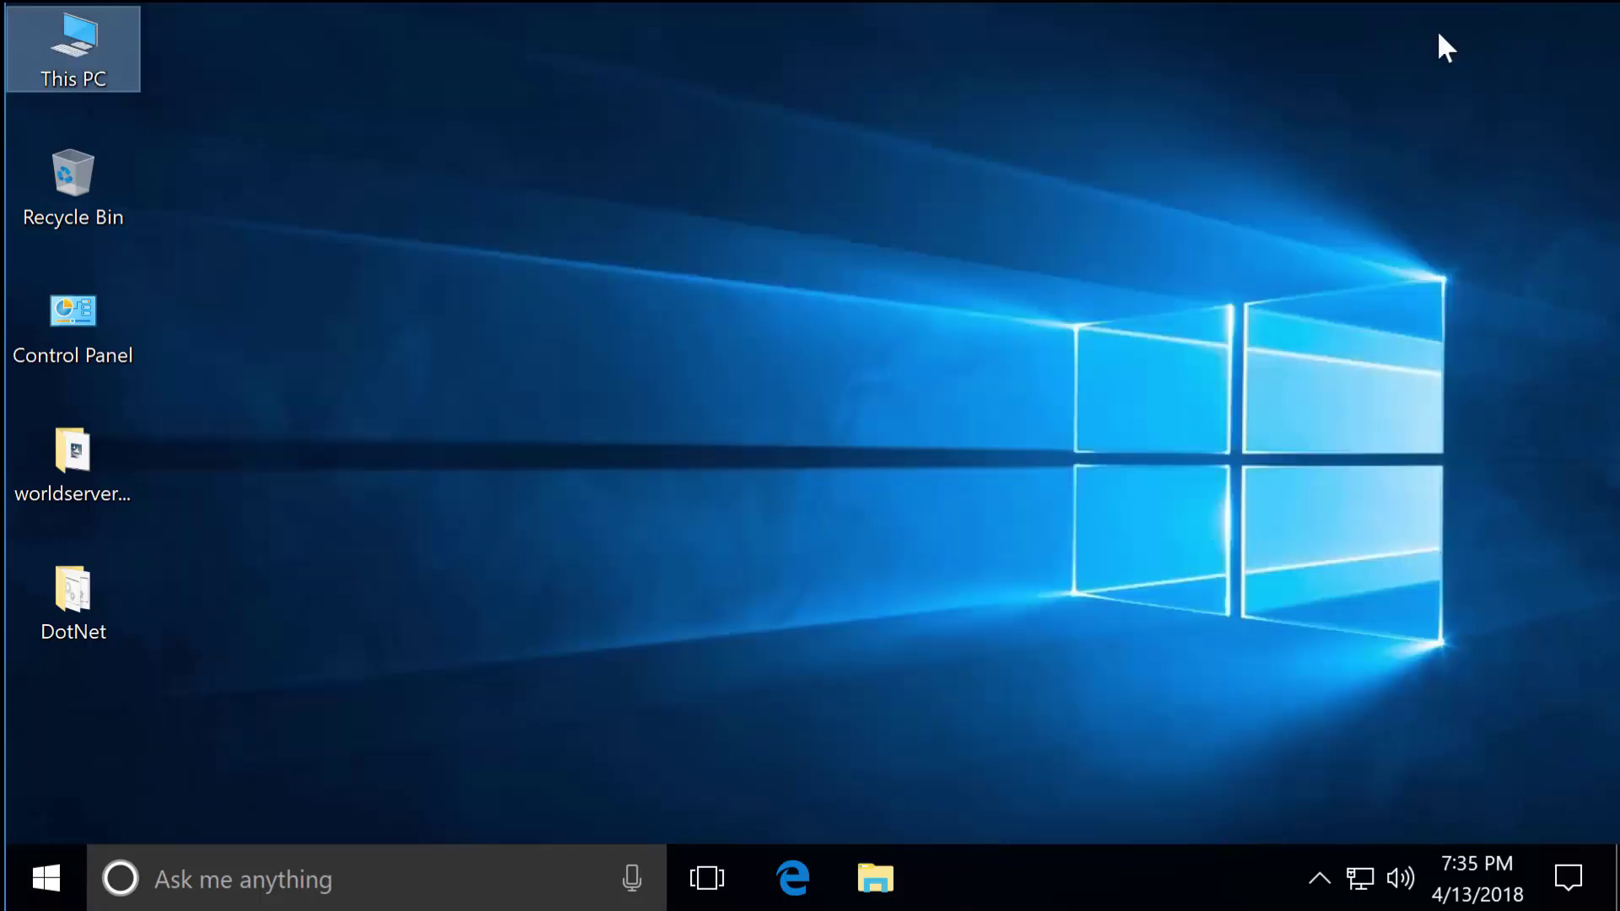
Step: Open the DotNet folder on the desktop and turn on the display of file name extensions
double_click(73, 604)
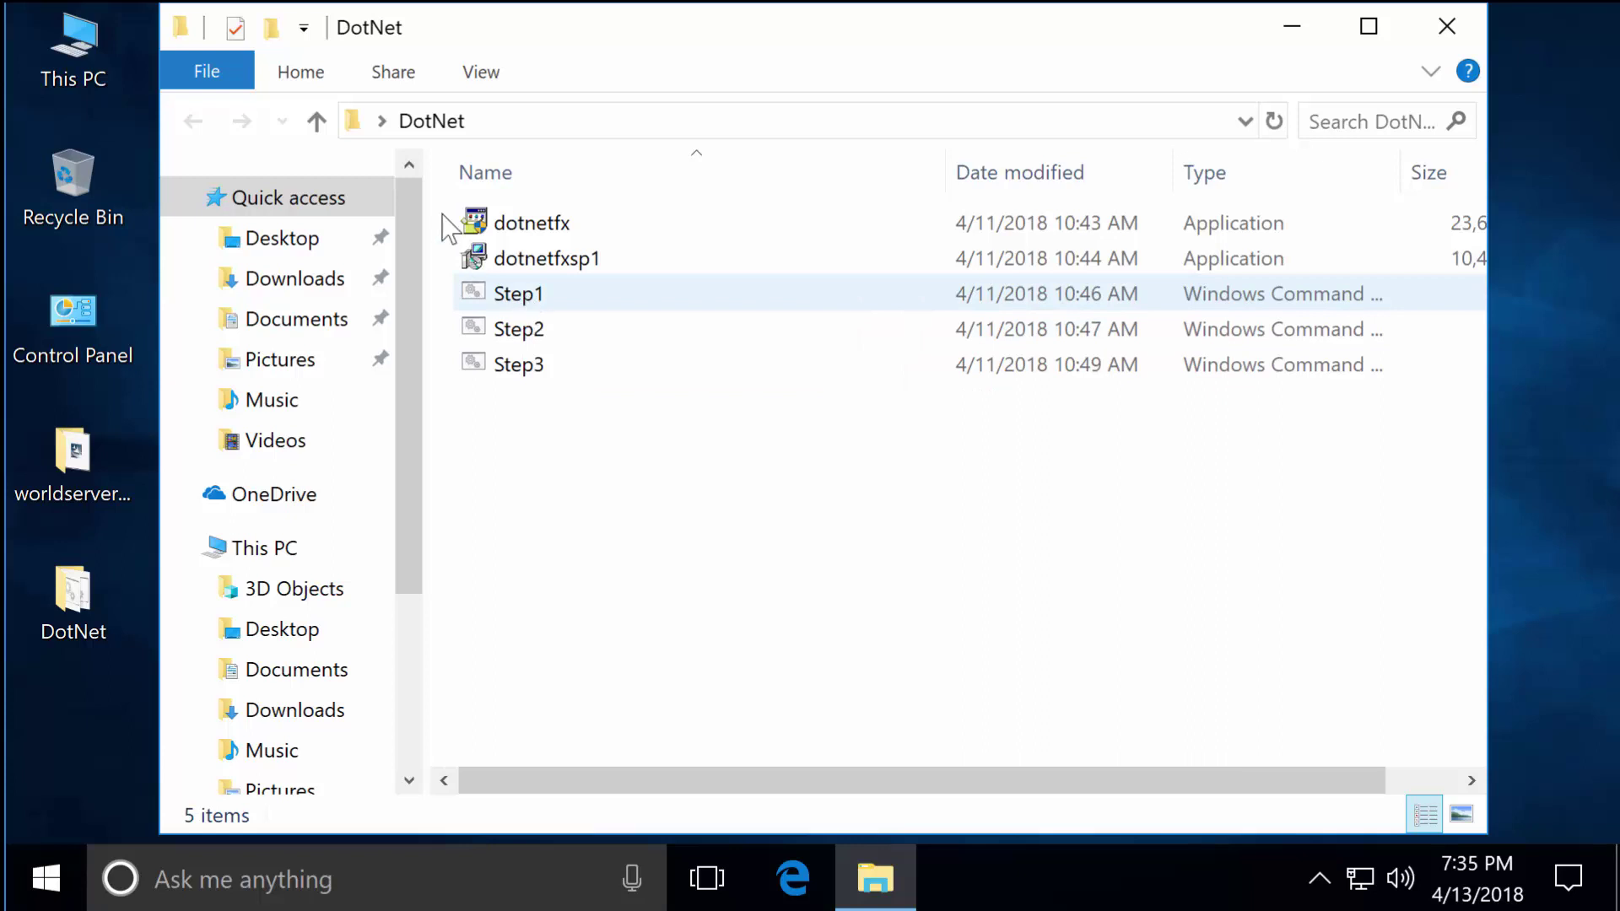
left_click(486, 78)
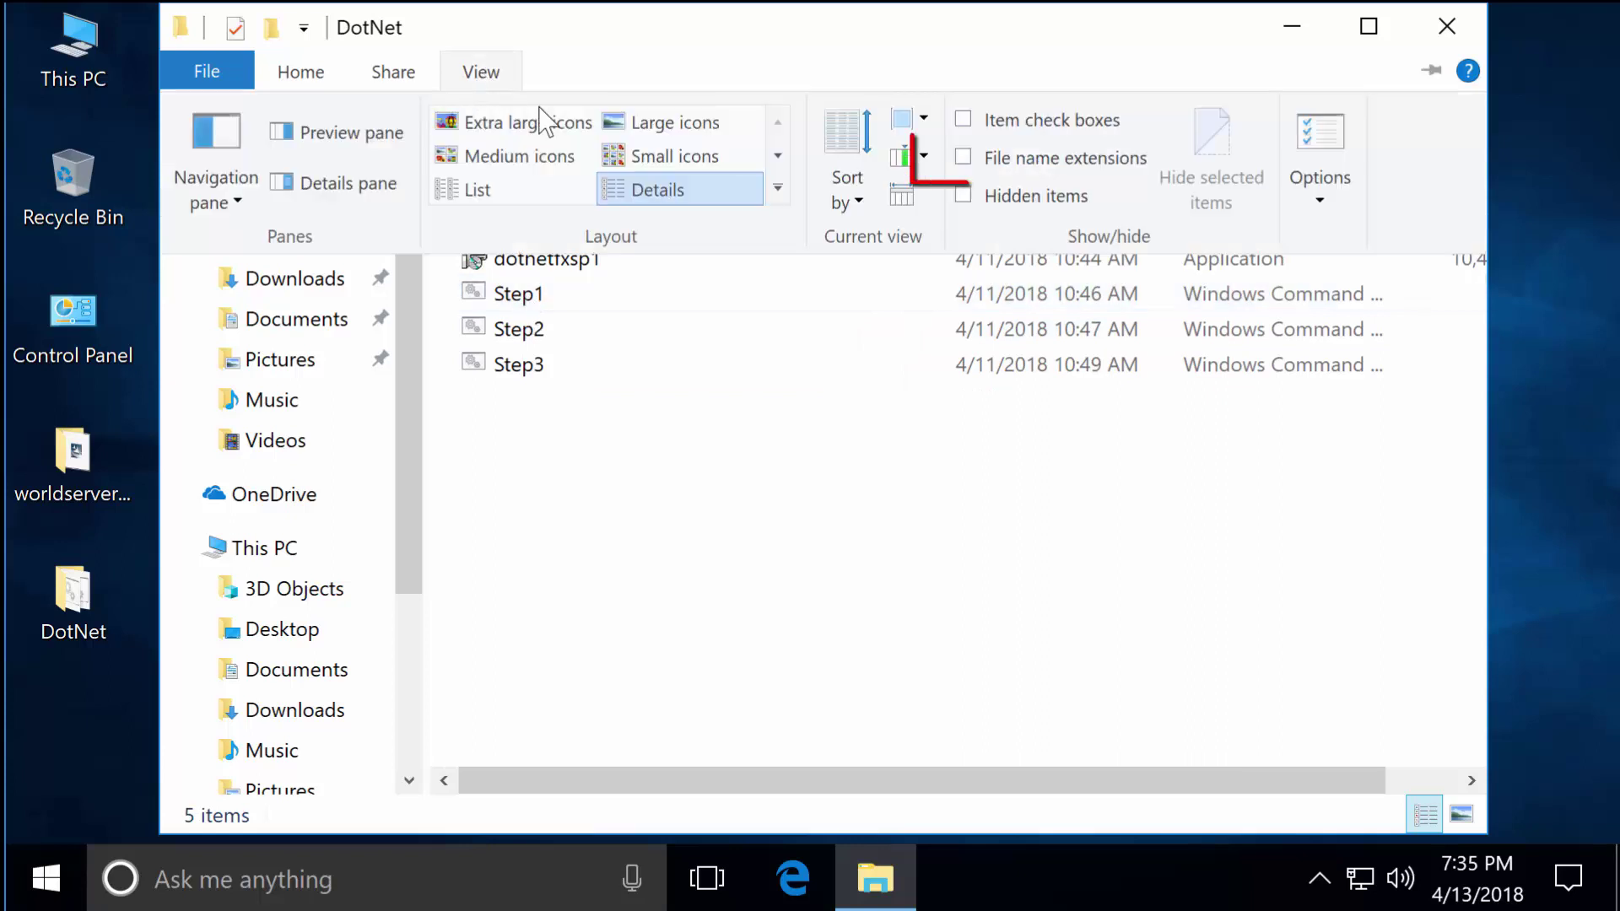
left_click(1020, 161)
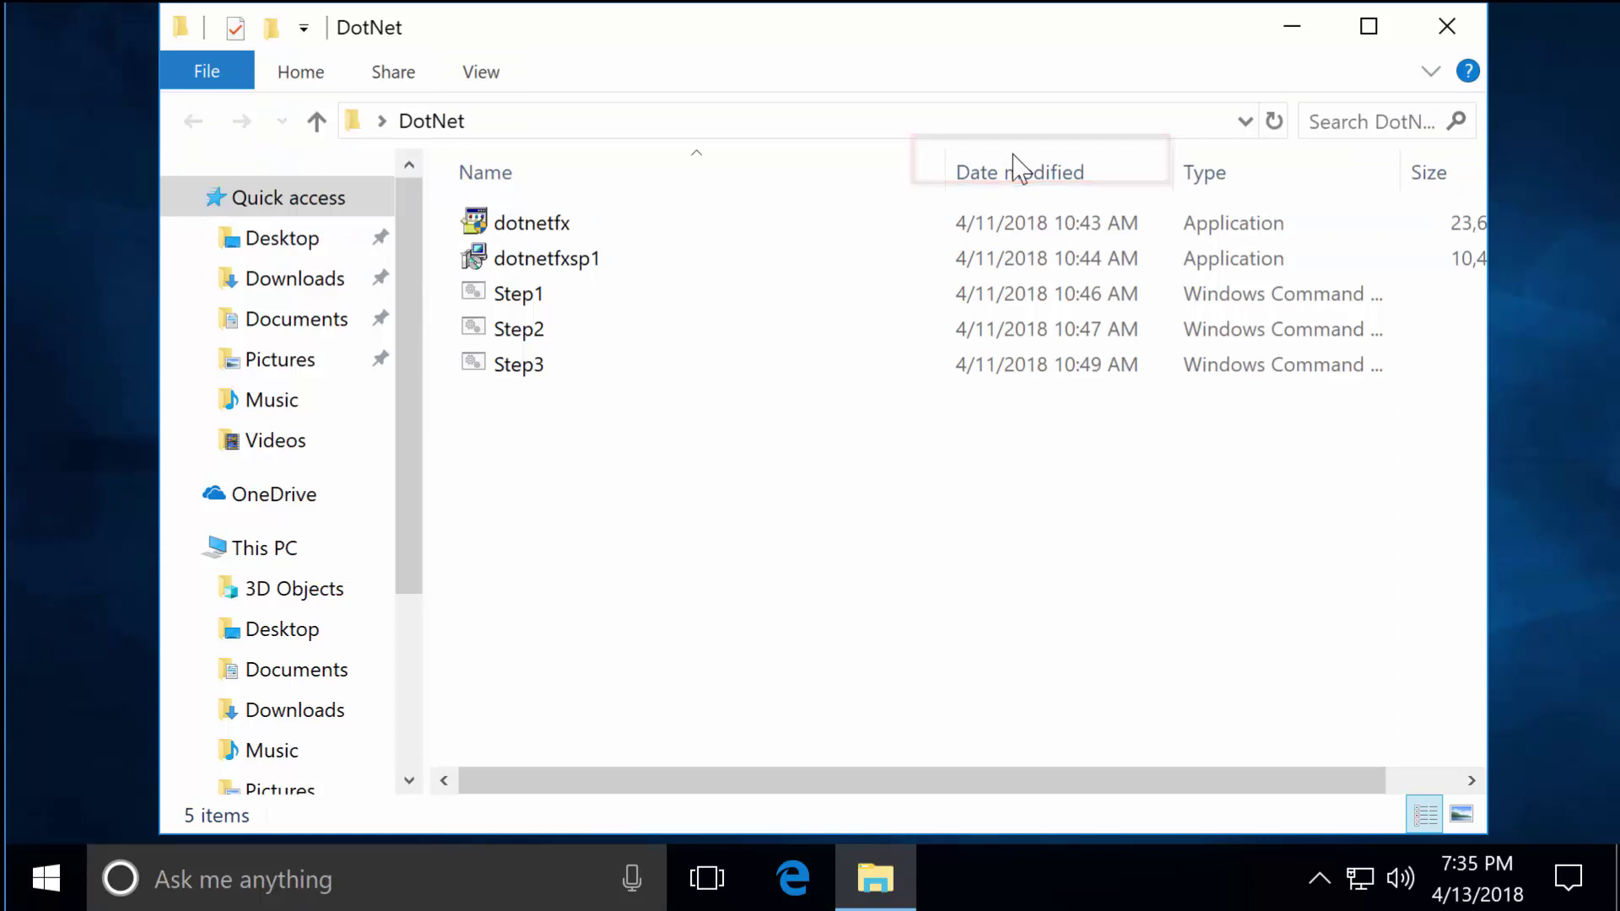
Step: Examine the commands inside the Step1, Step2 and Step3 command files in Notepad, closing each file without changes
left_click(541, 297)
right_click(541, 297)
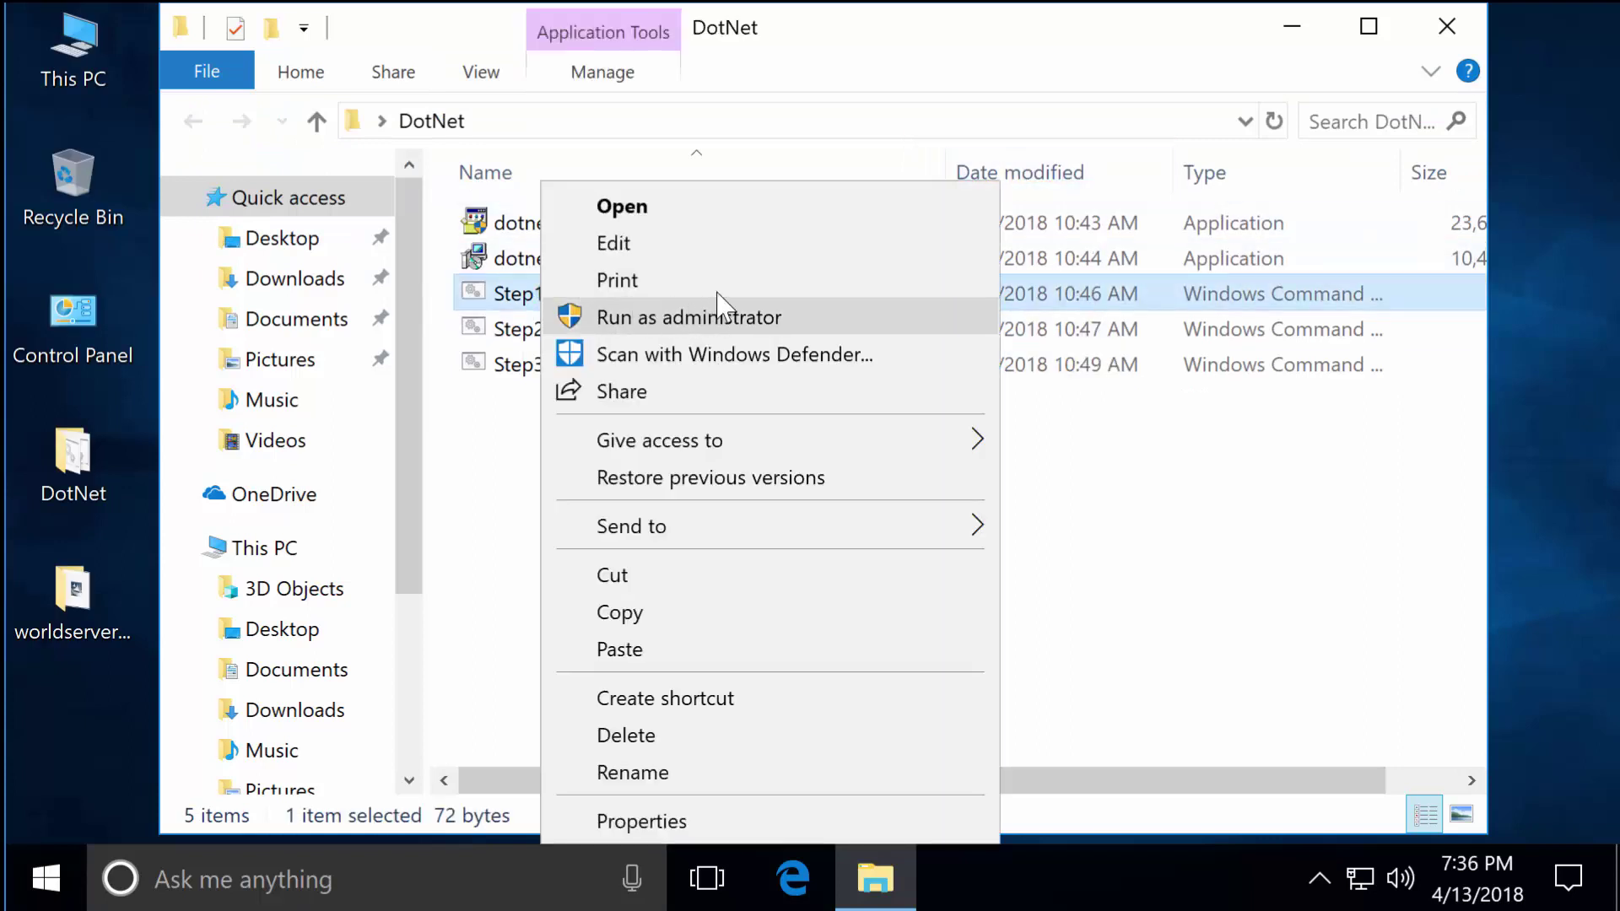
left_click(730, 253)
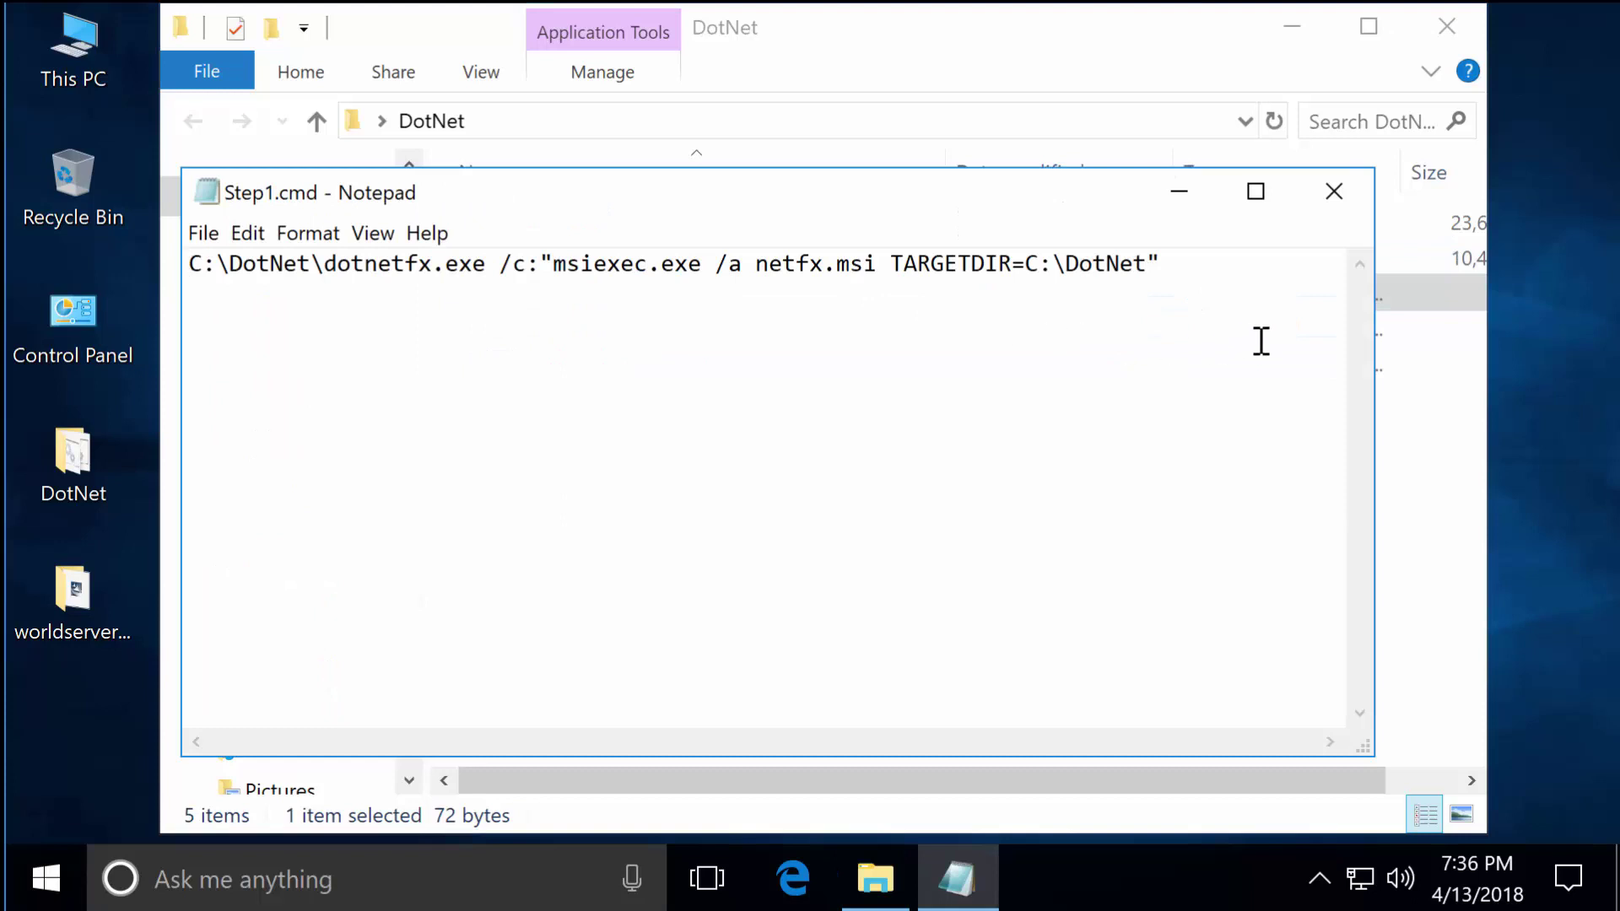
left_click(1336, 193)
right_click(541, 326)
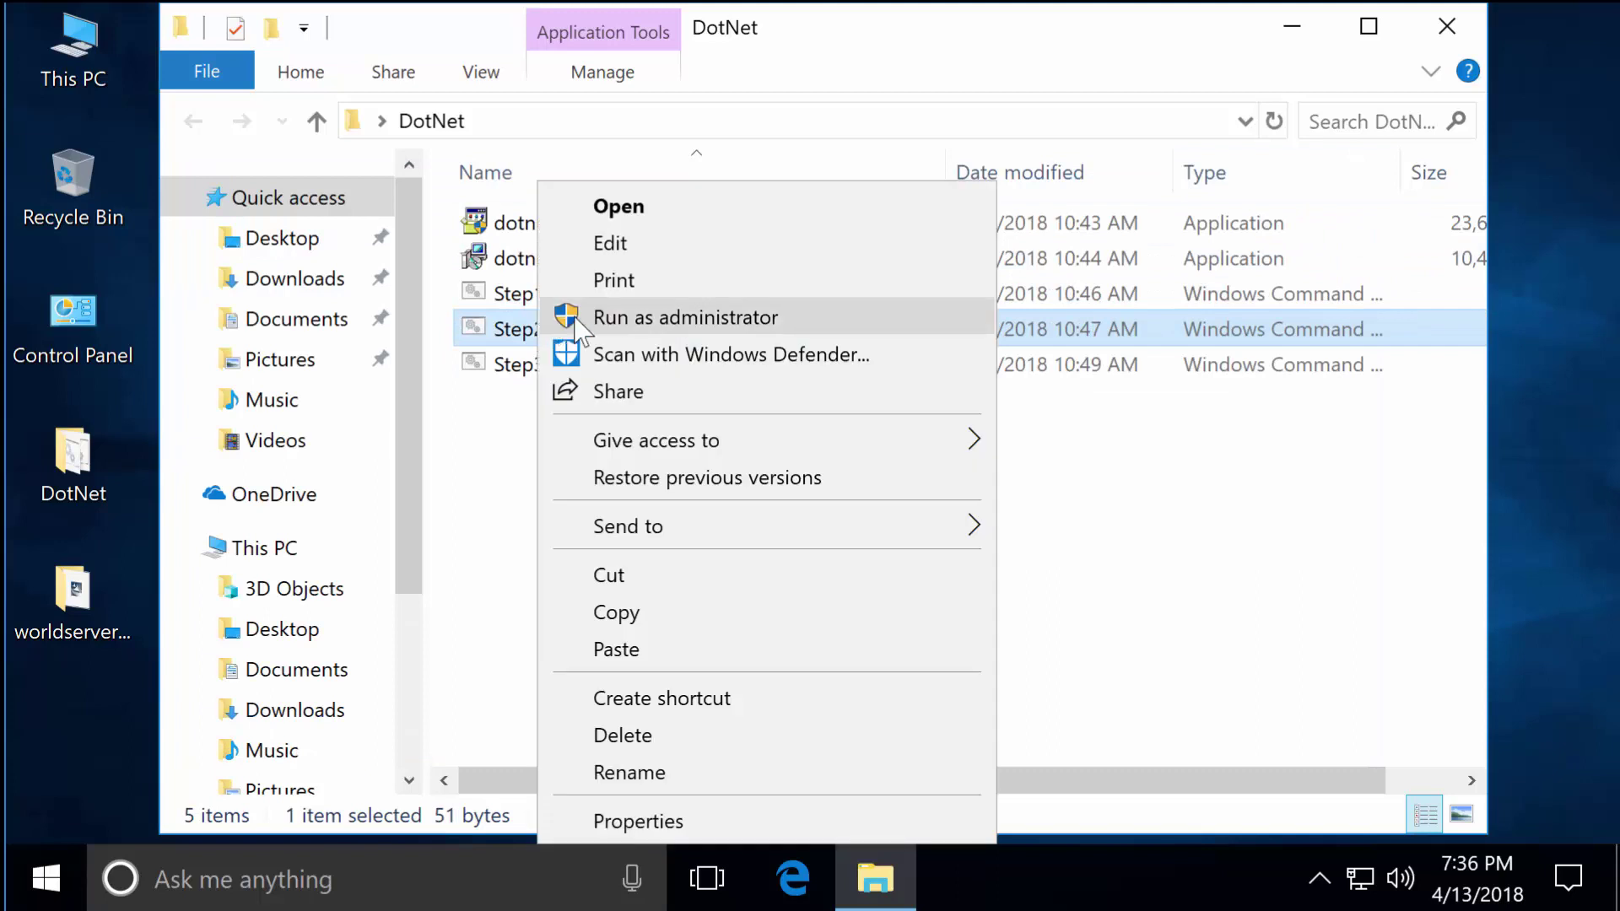
left_click(582, 243)
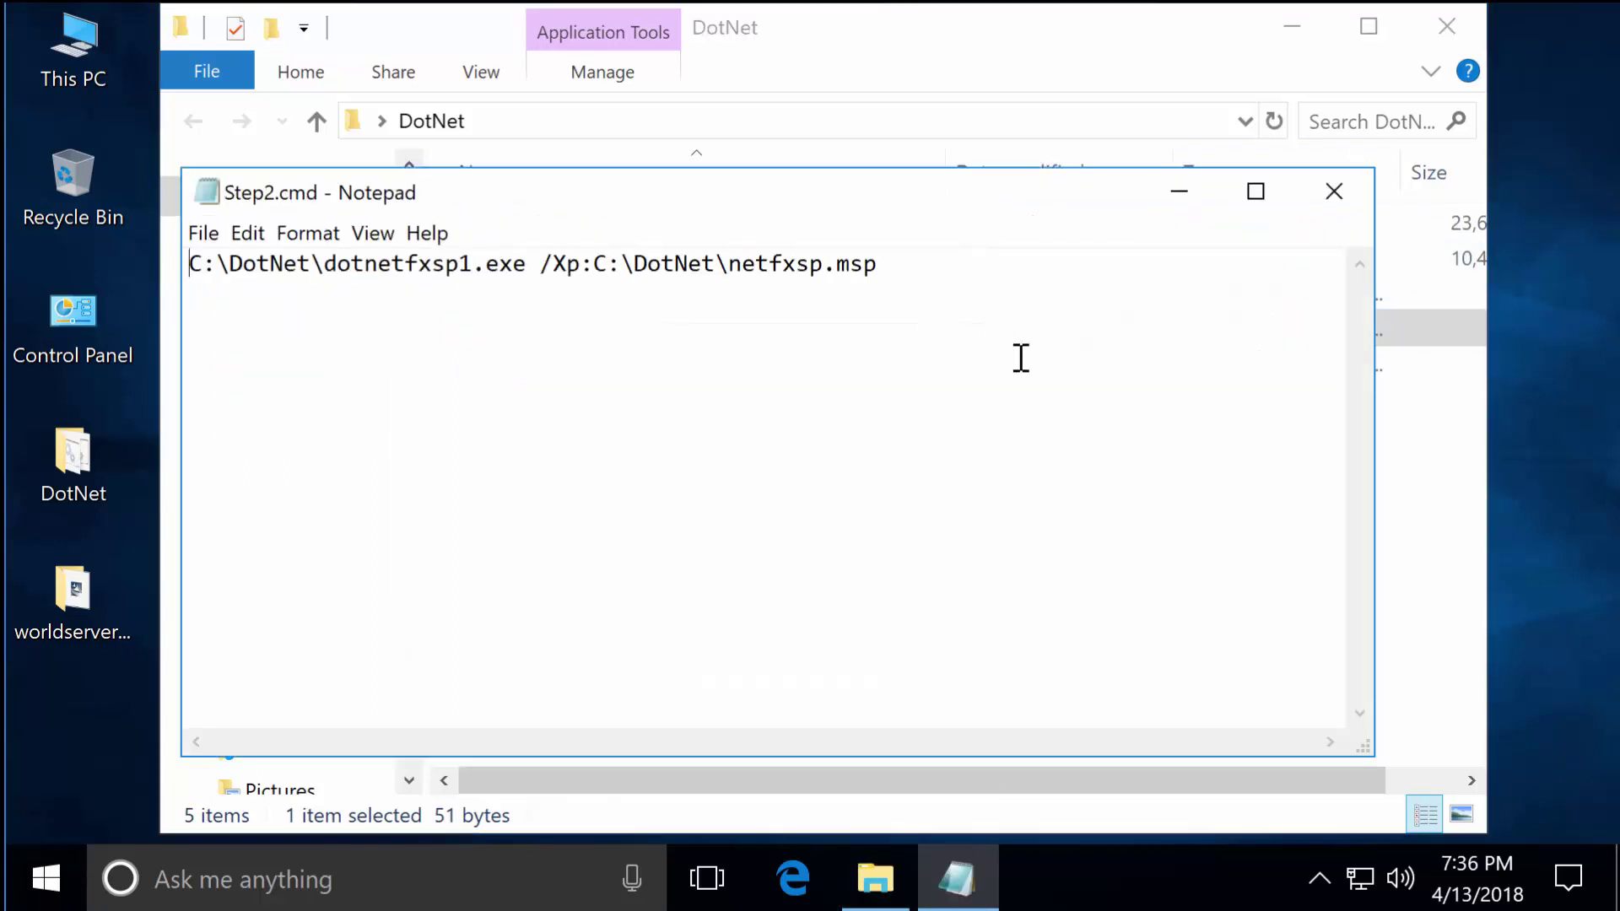
left_click(1333, 191)
right_click(550, 368)
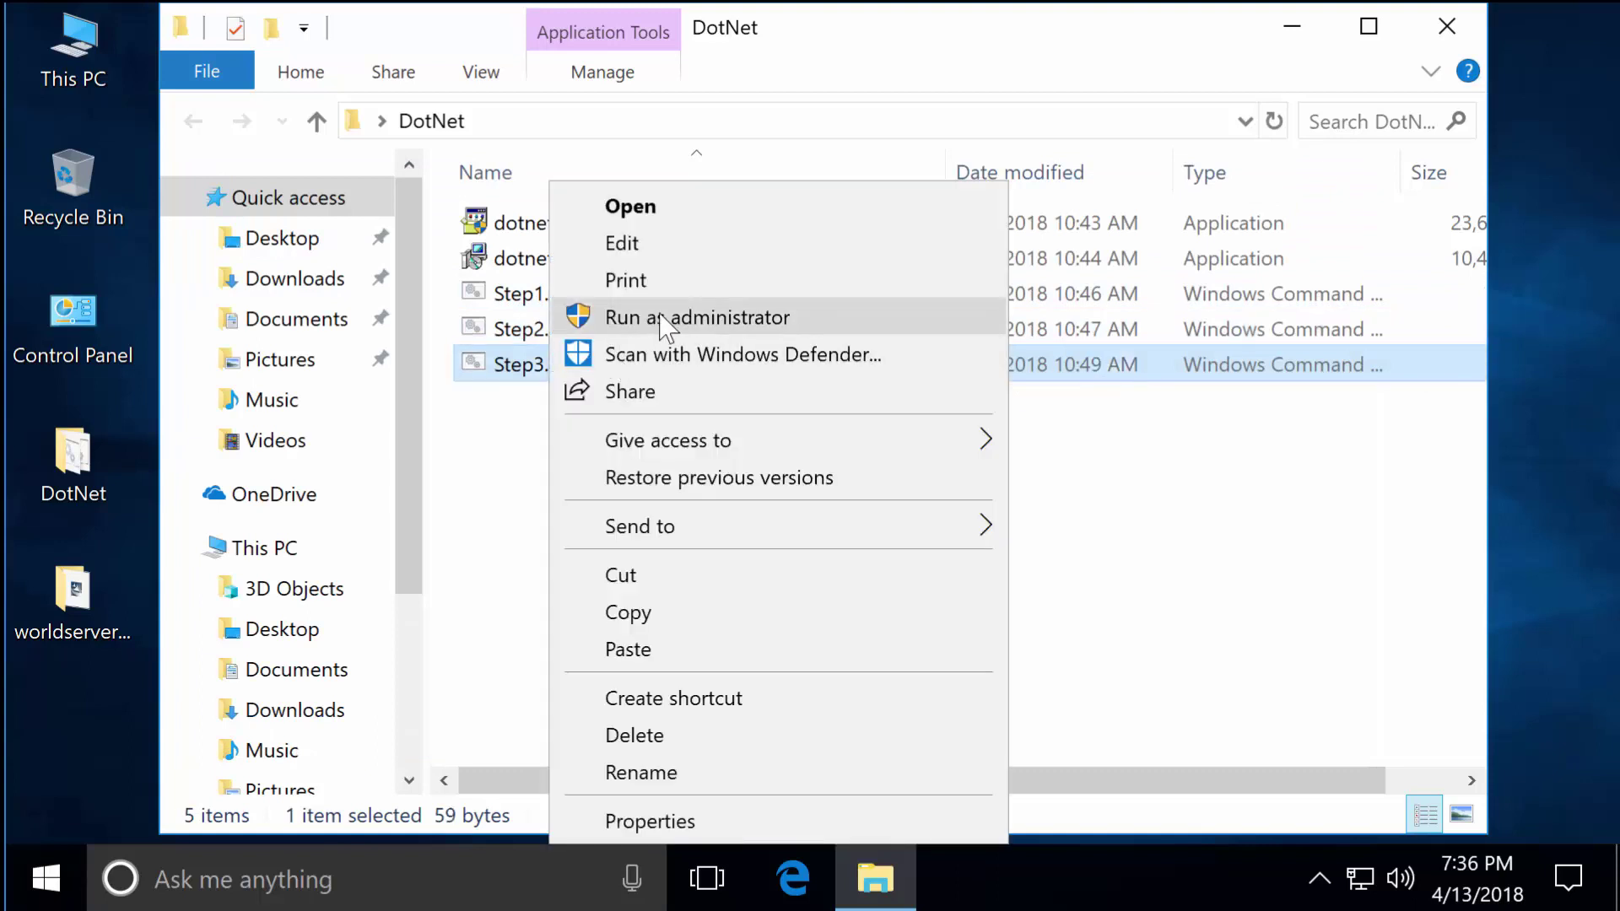
left_click(708, 267)
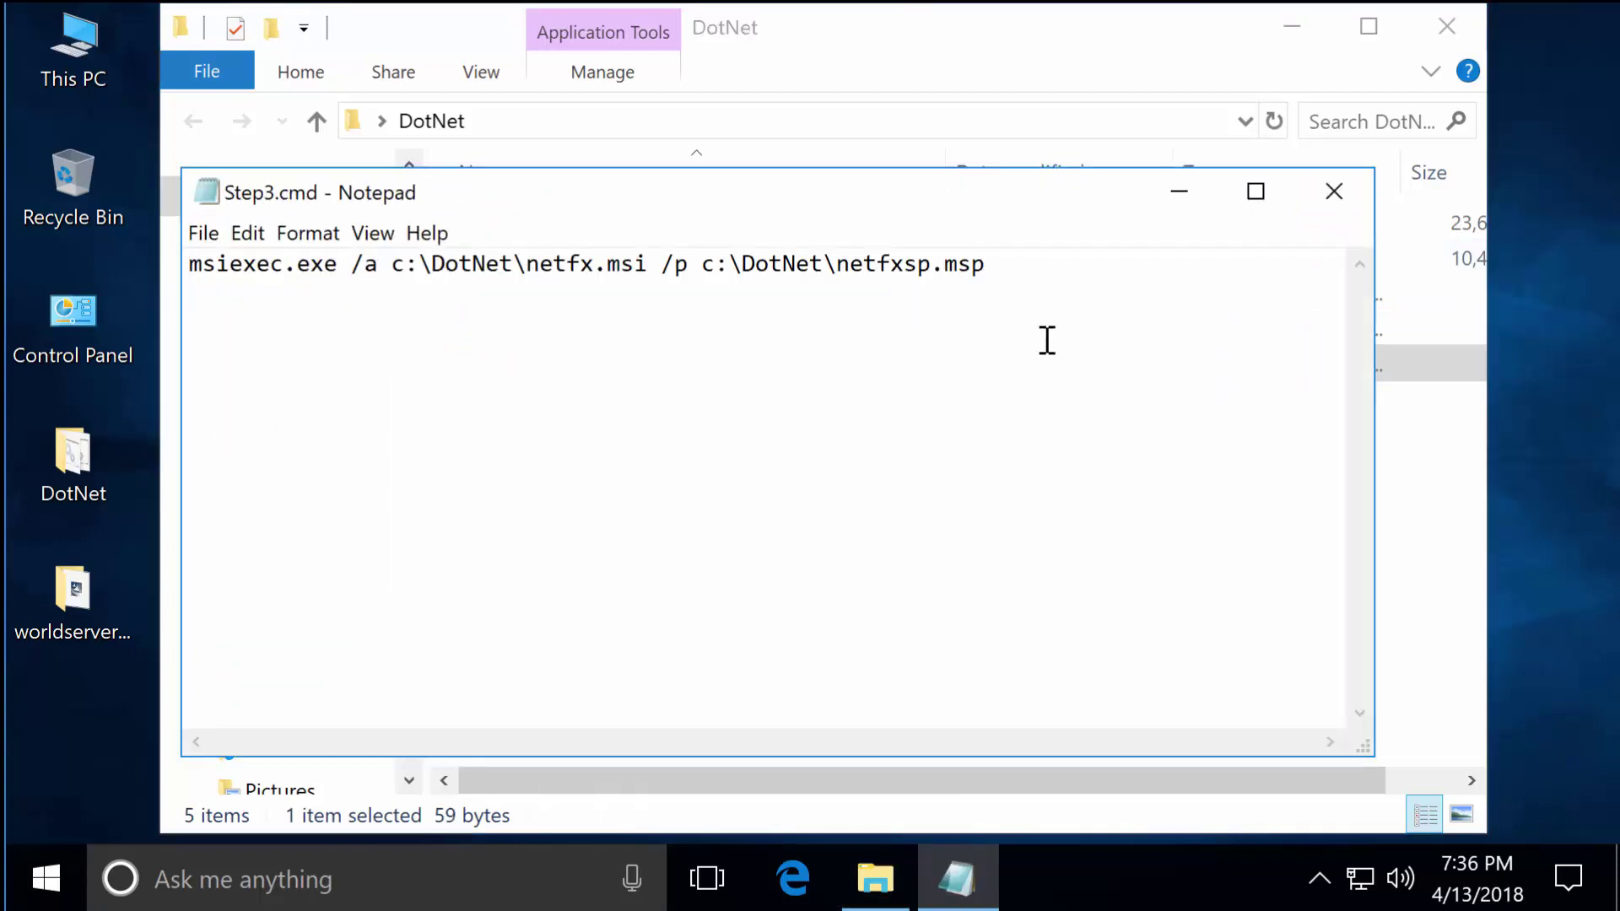
left_click(1337, 196)
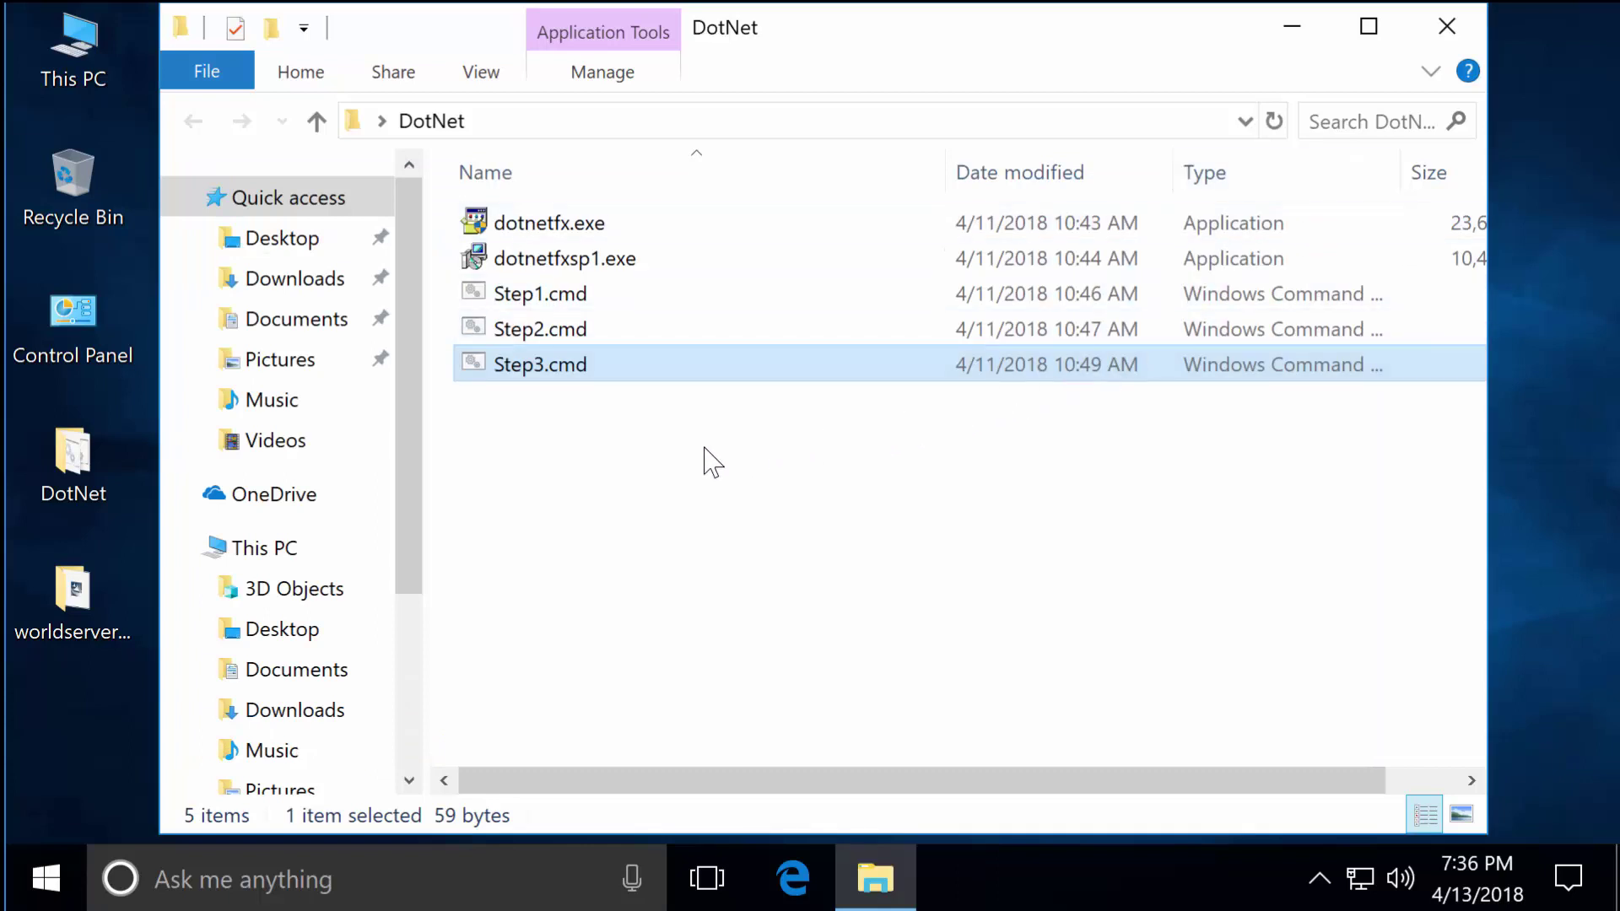
Step: Move the DotNet folder from the desktop to the root of Local Disk (C:)
left_click(318, 120)
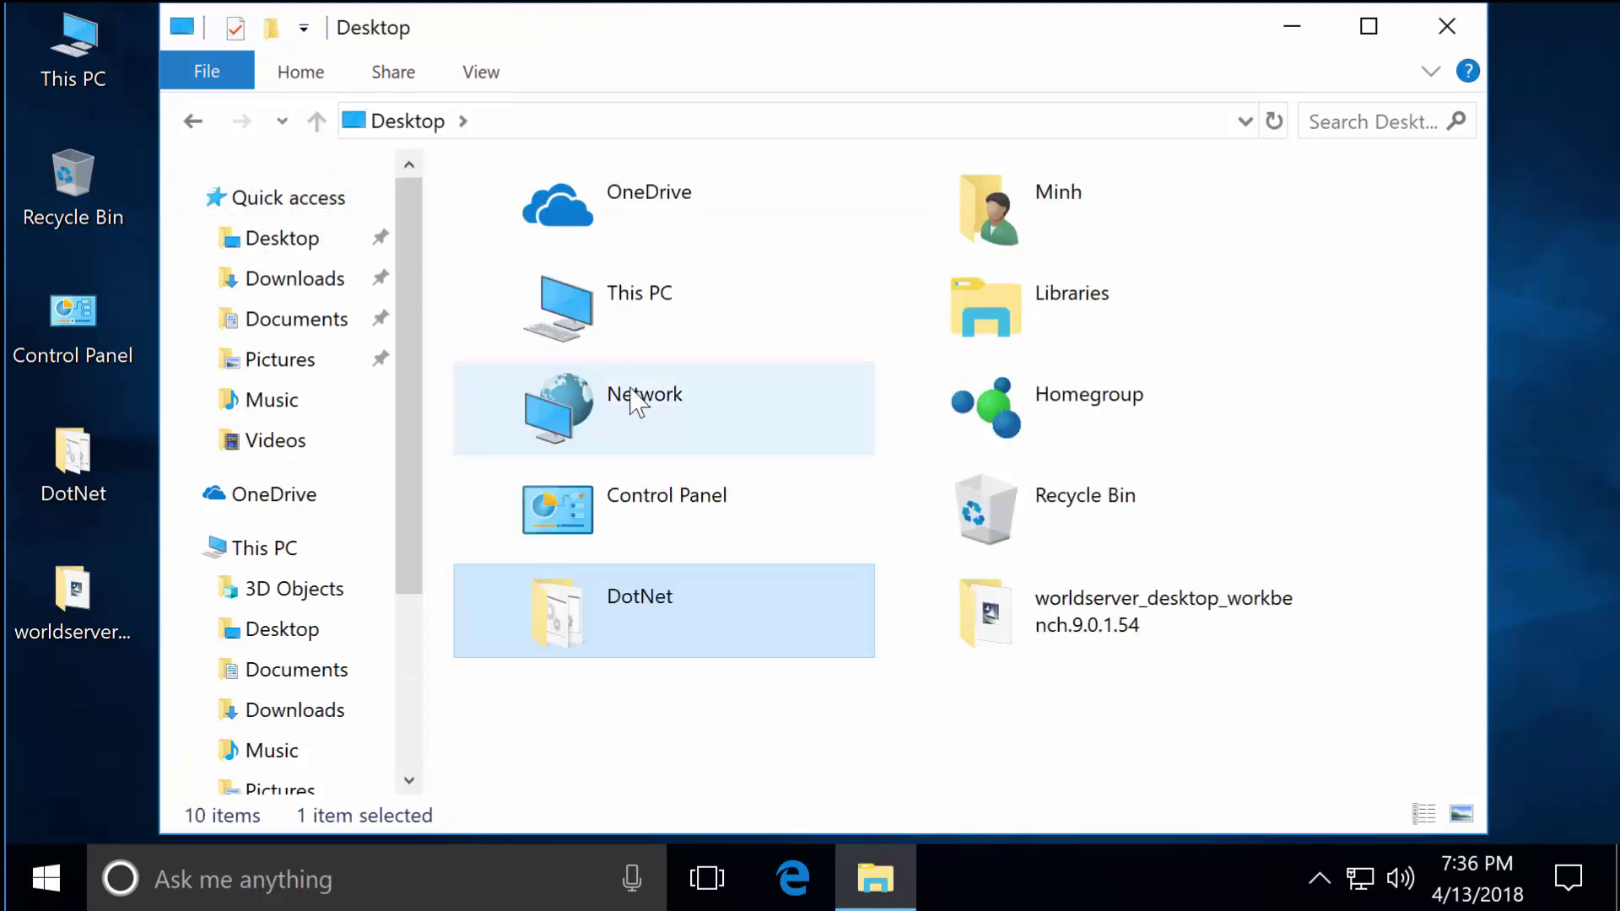
right_click(623, 607)
left_click(697, 576)
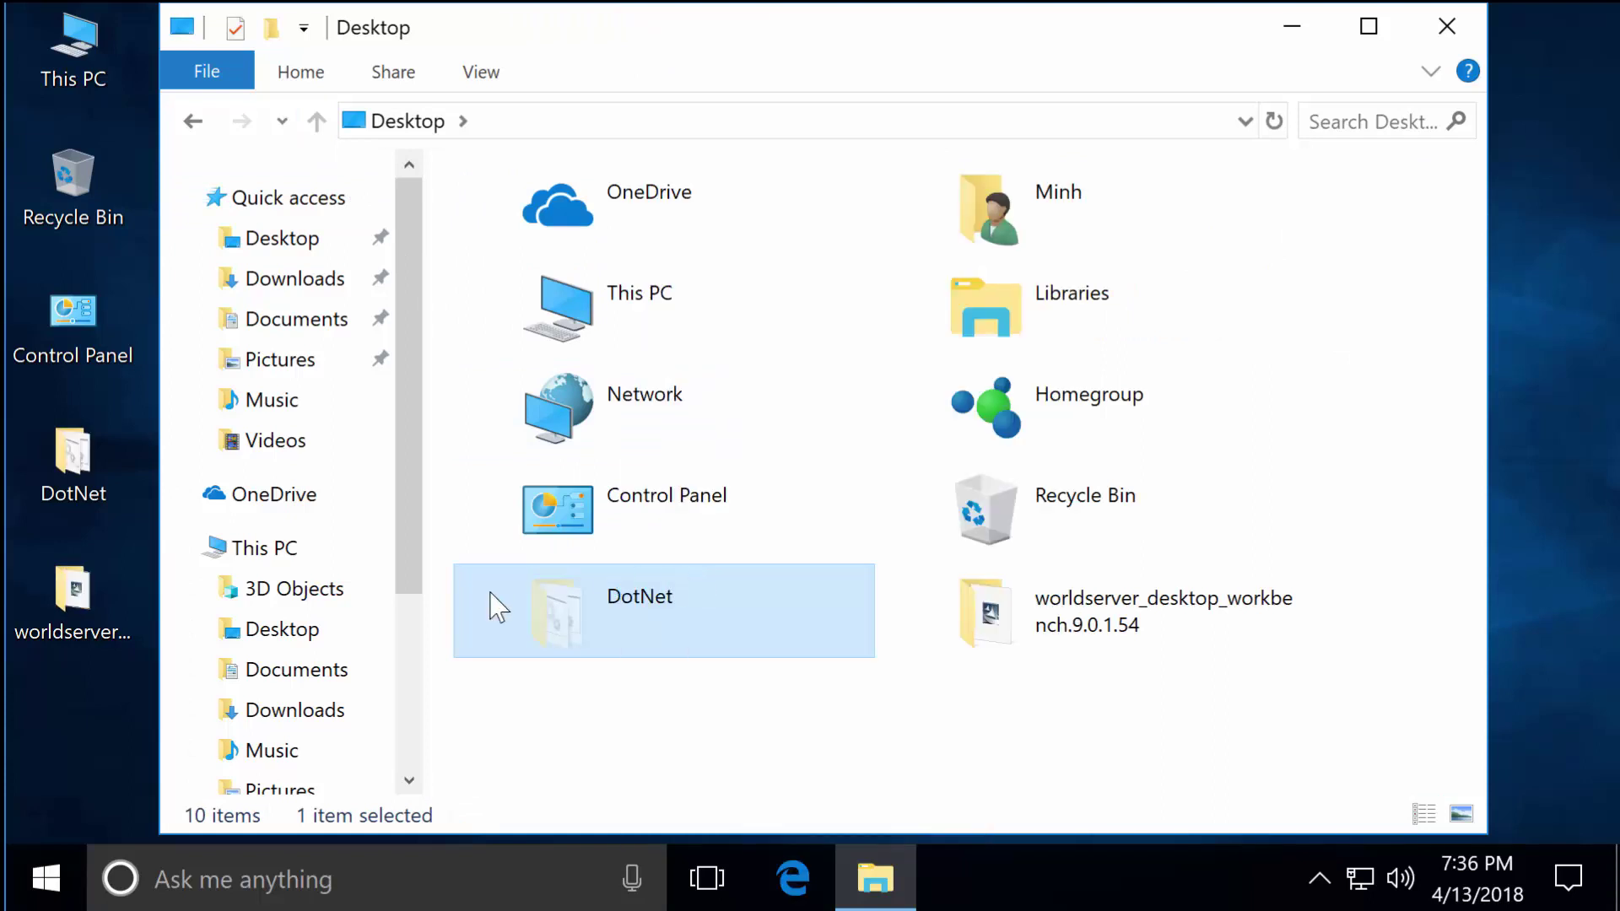
left_click(295, 551)
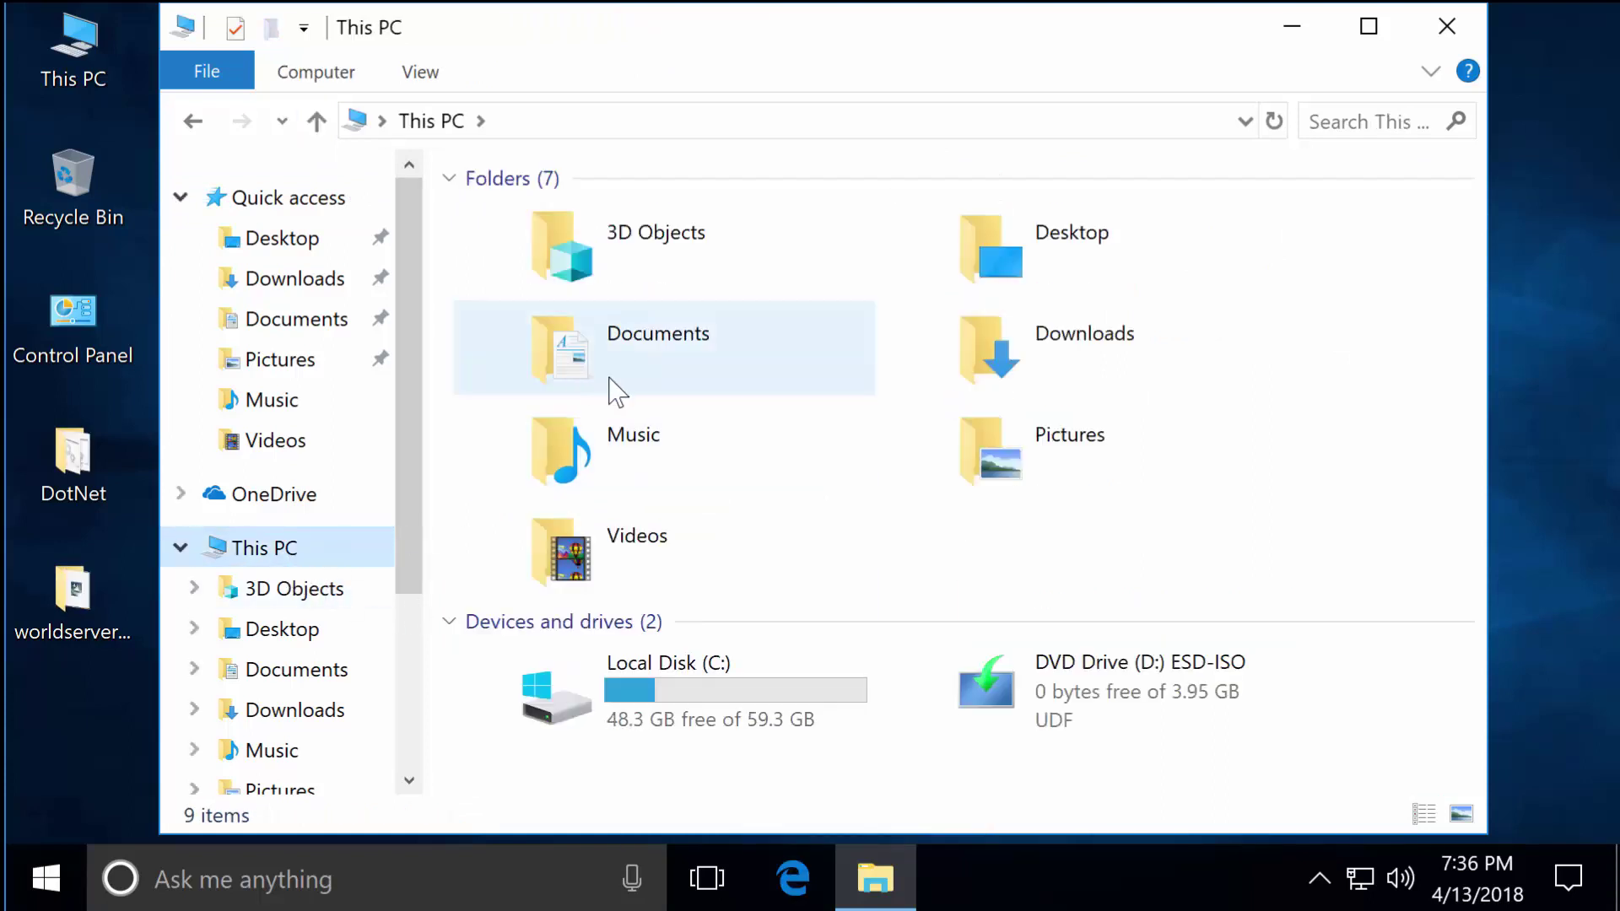
double_click(667, 683)
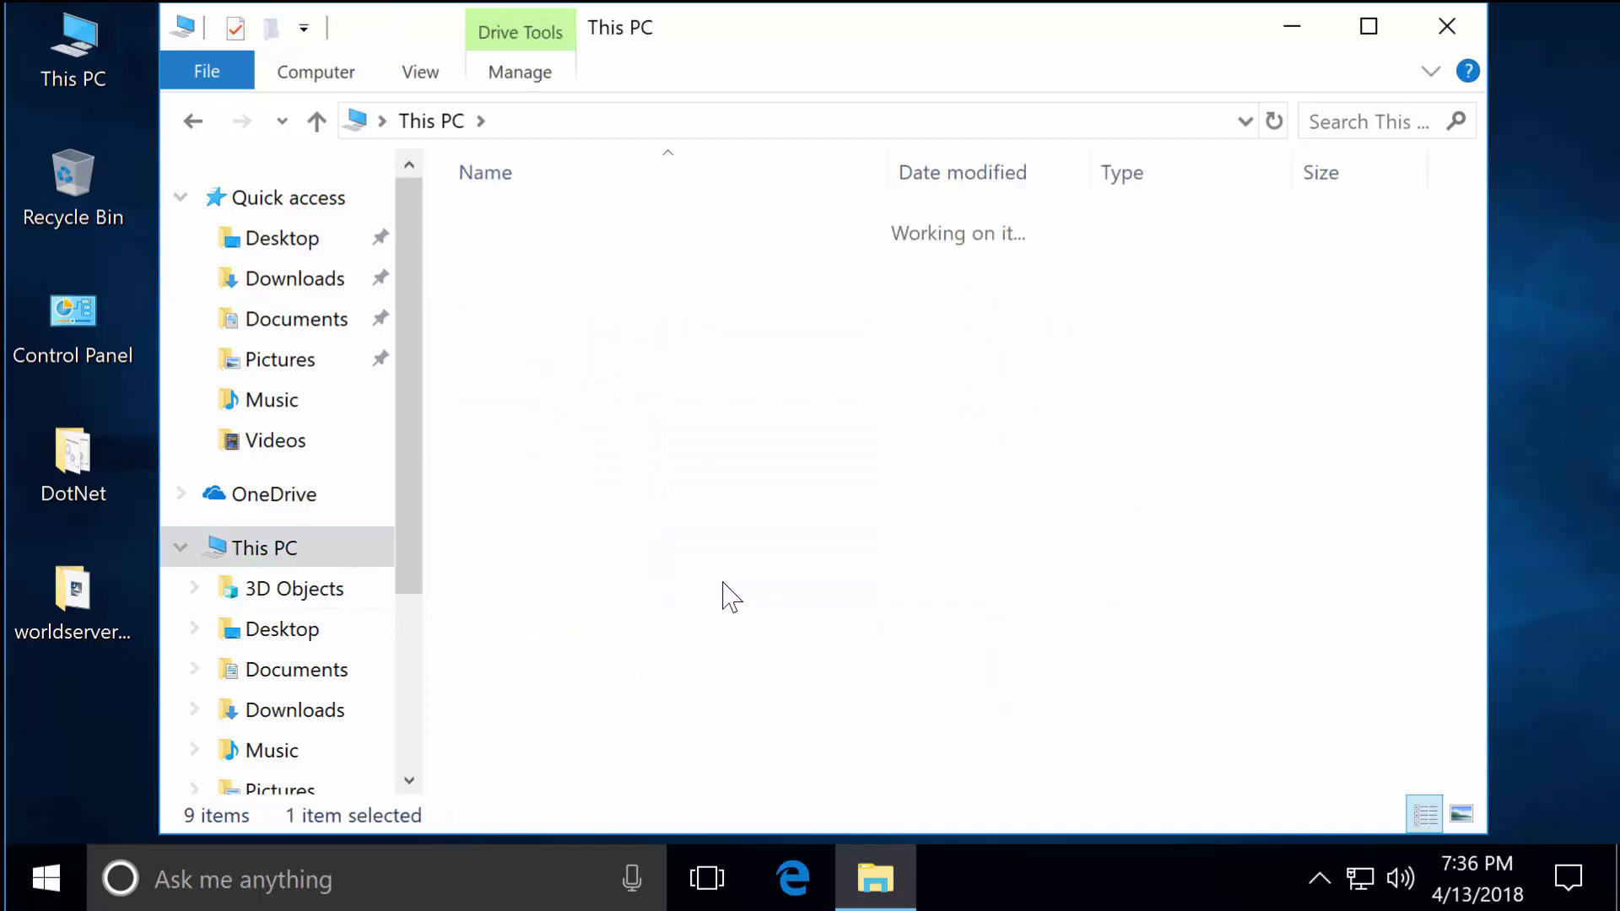
right_click(636, 496)
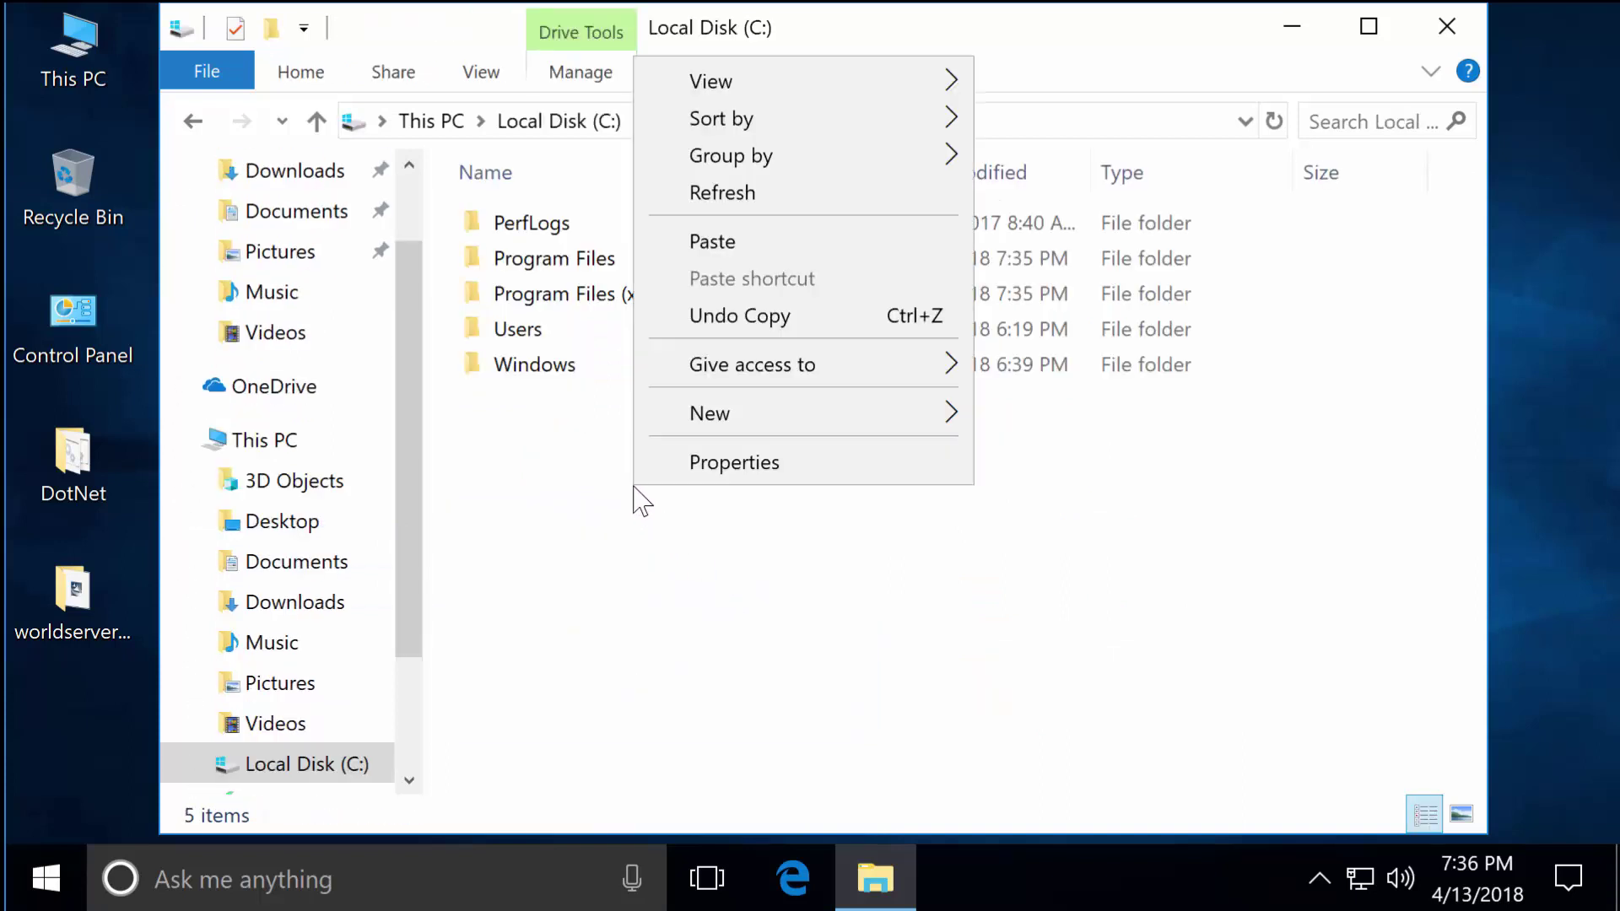
left_click(750, 243)
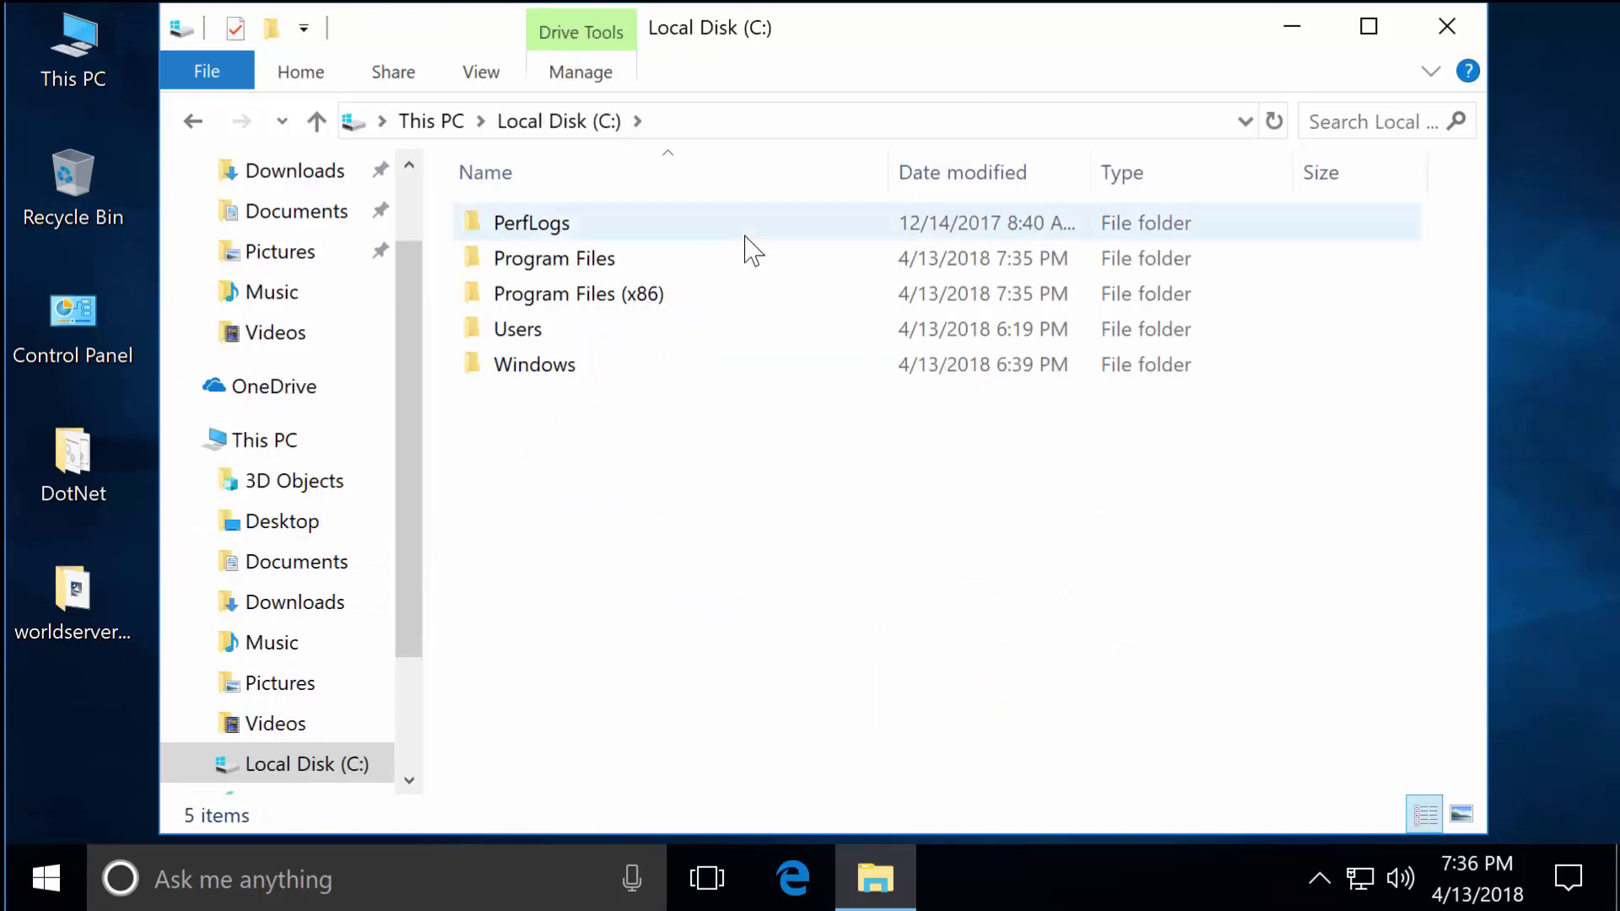
left_click(579, 398)
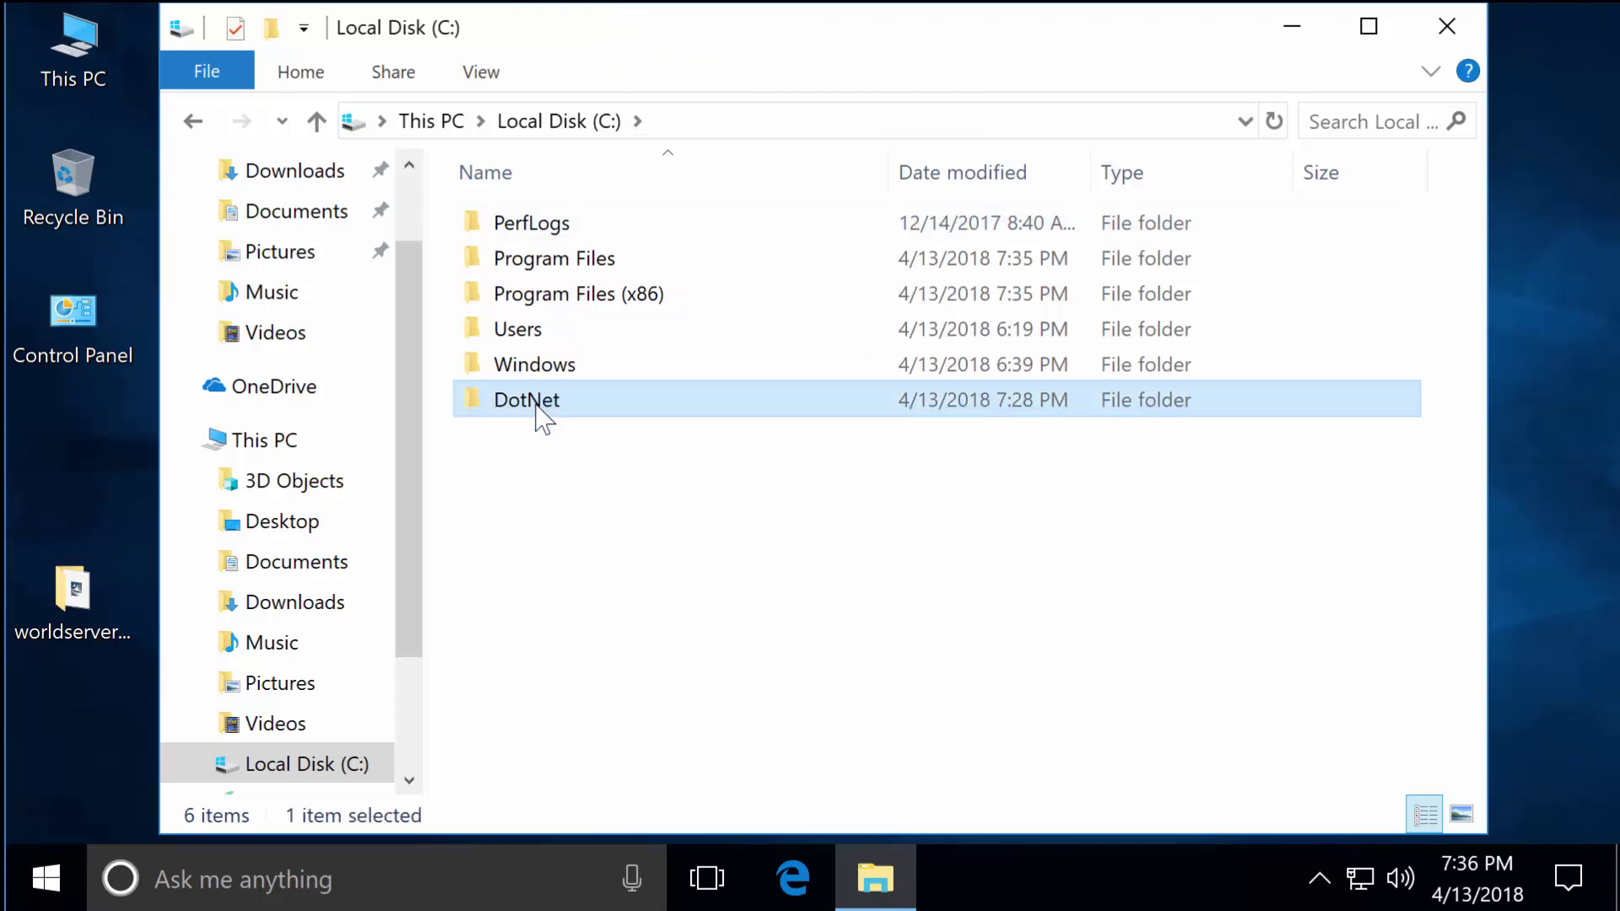
Step: Run Step1.cmd from C:\DotNet as administrator and accept installation of the Microsoft .NET Framework 1.1 package
double_click(536, 403)
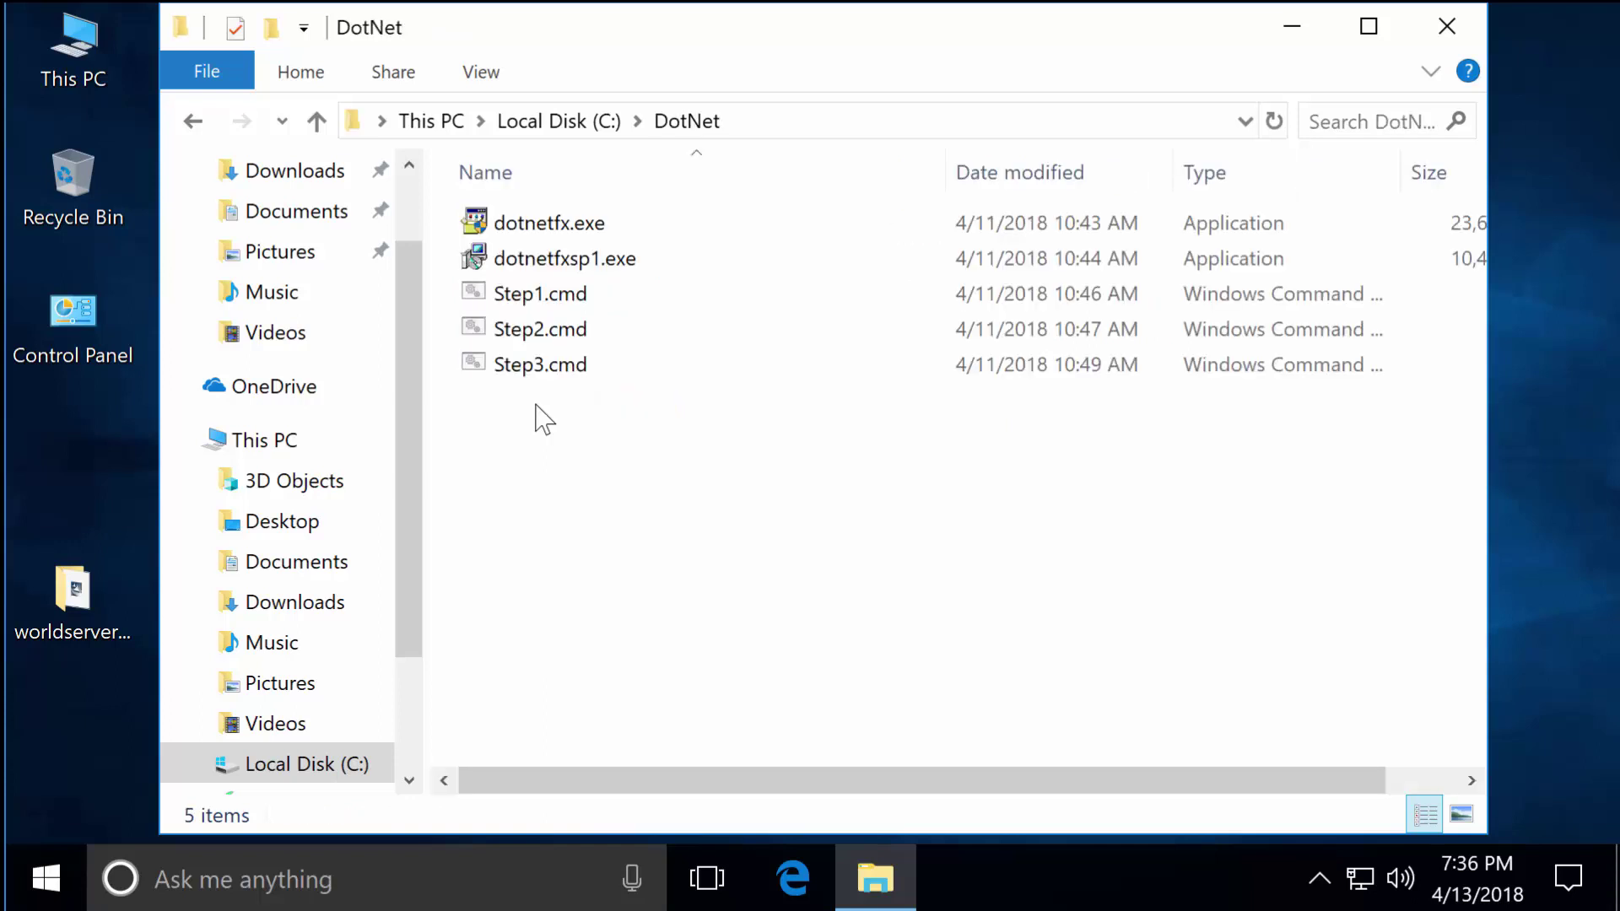
right_click(561, 295)
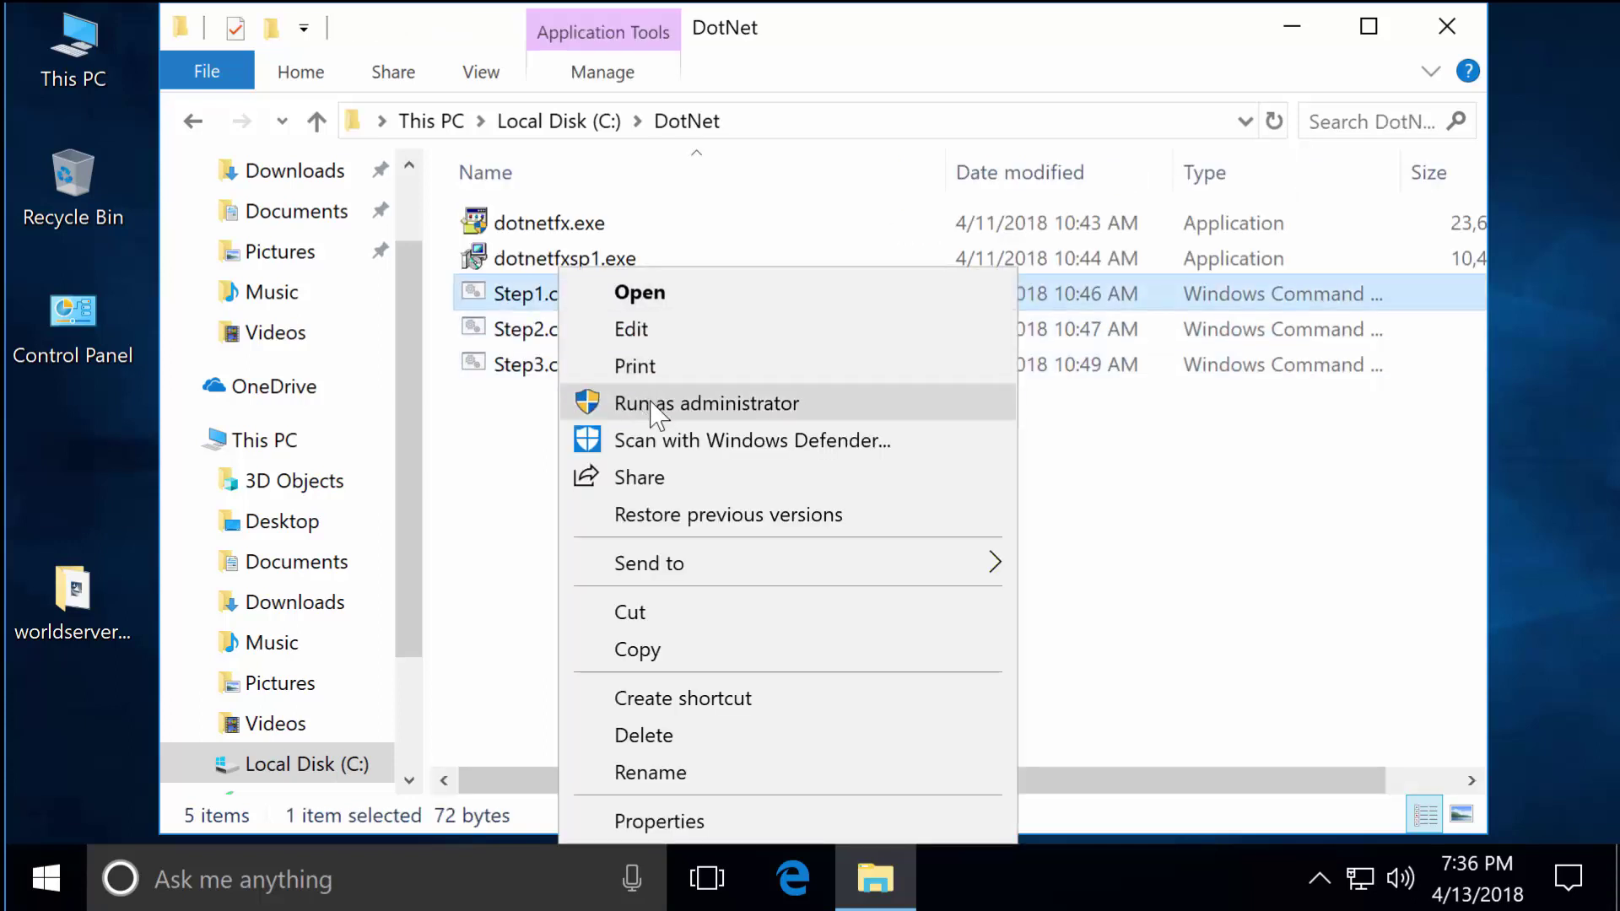
left_click(591, 403)
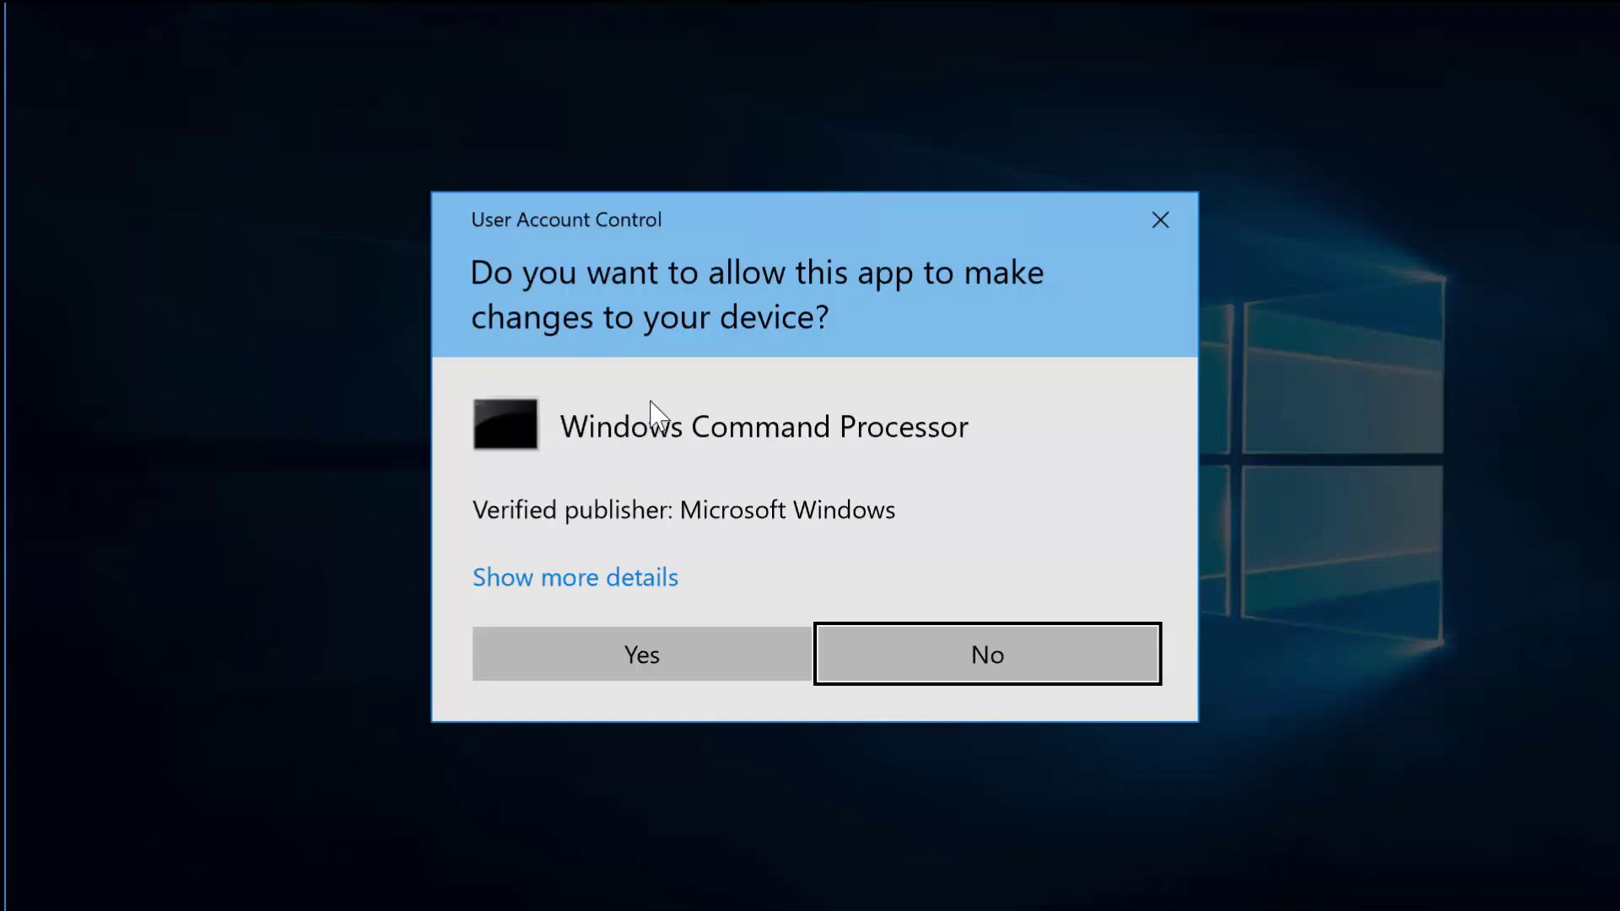
left_click(640, 660)
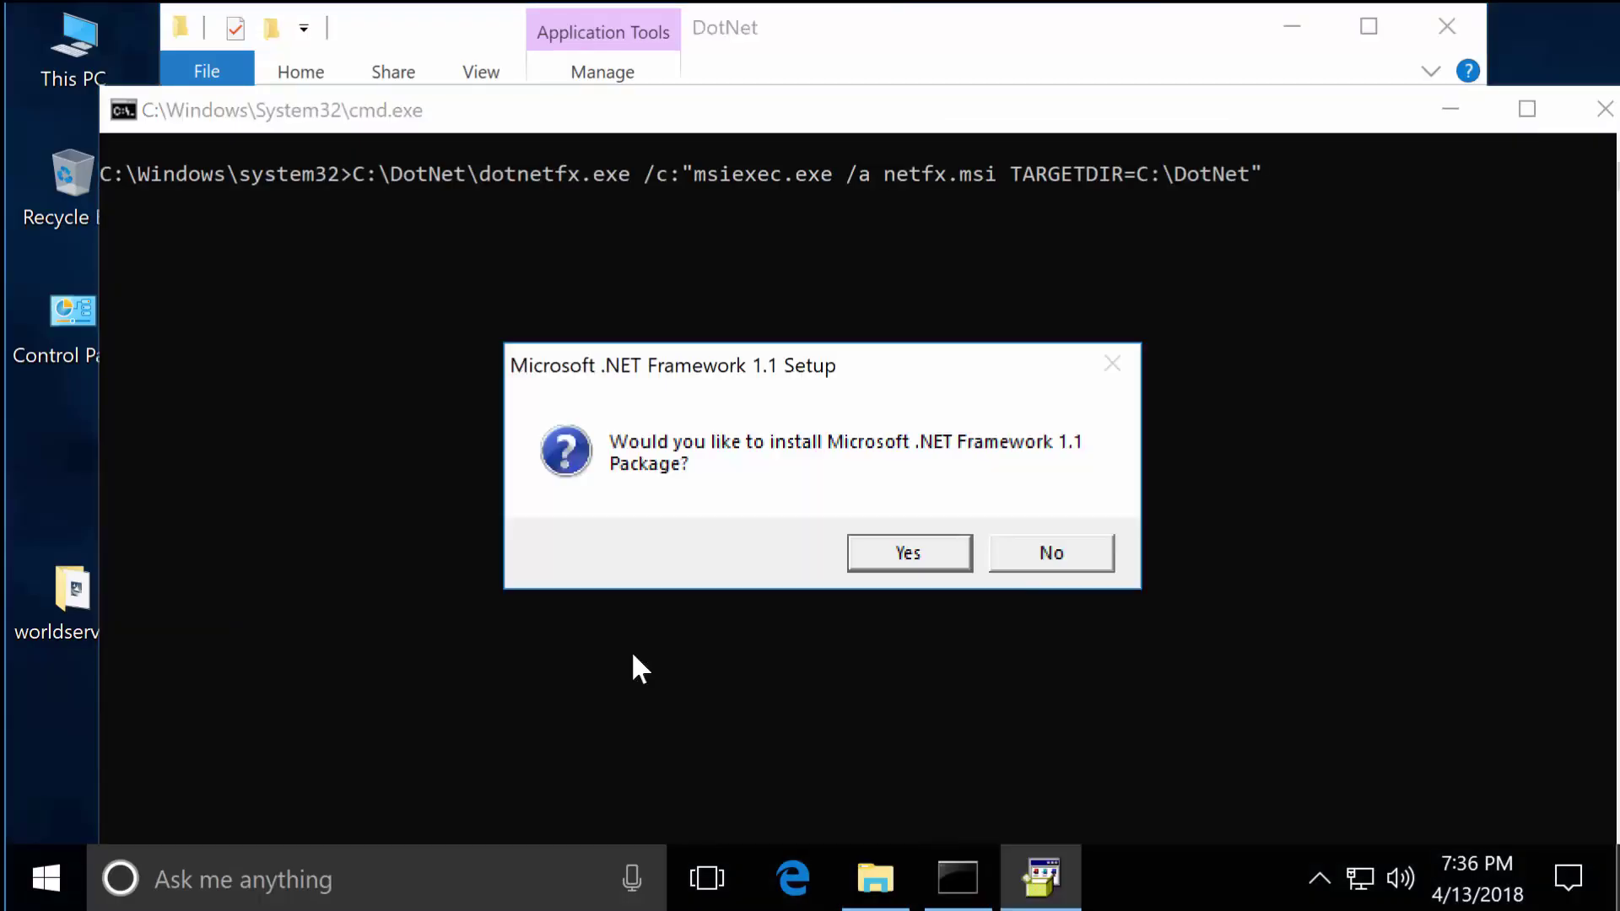
left_click(918, 554)
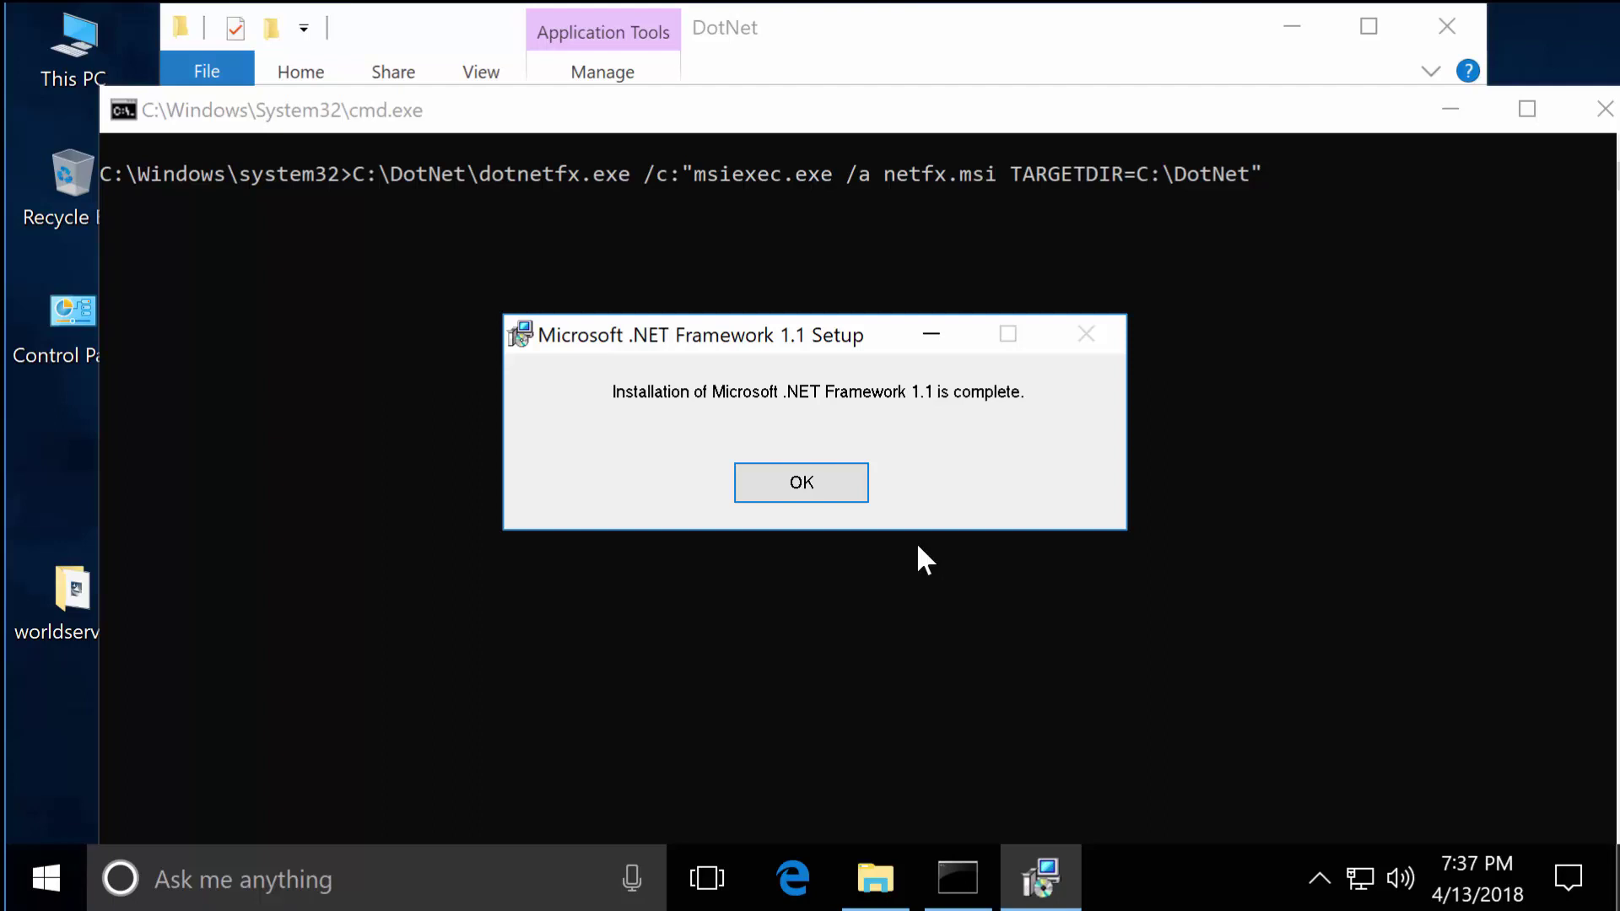
left_click(798, 474)
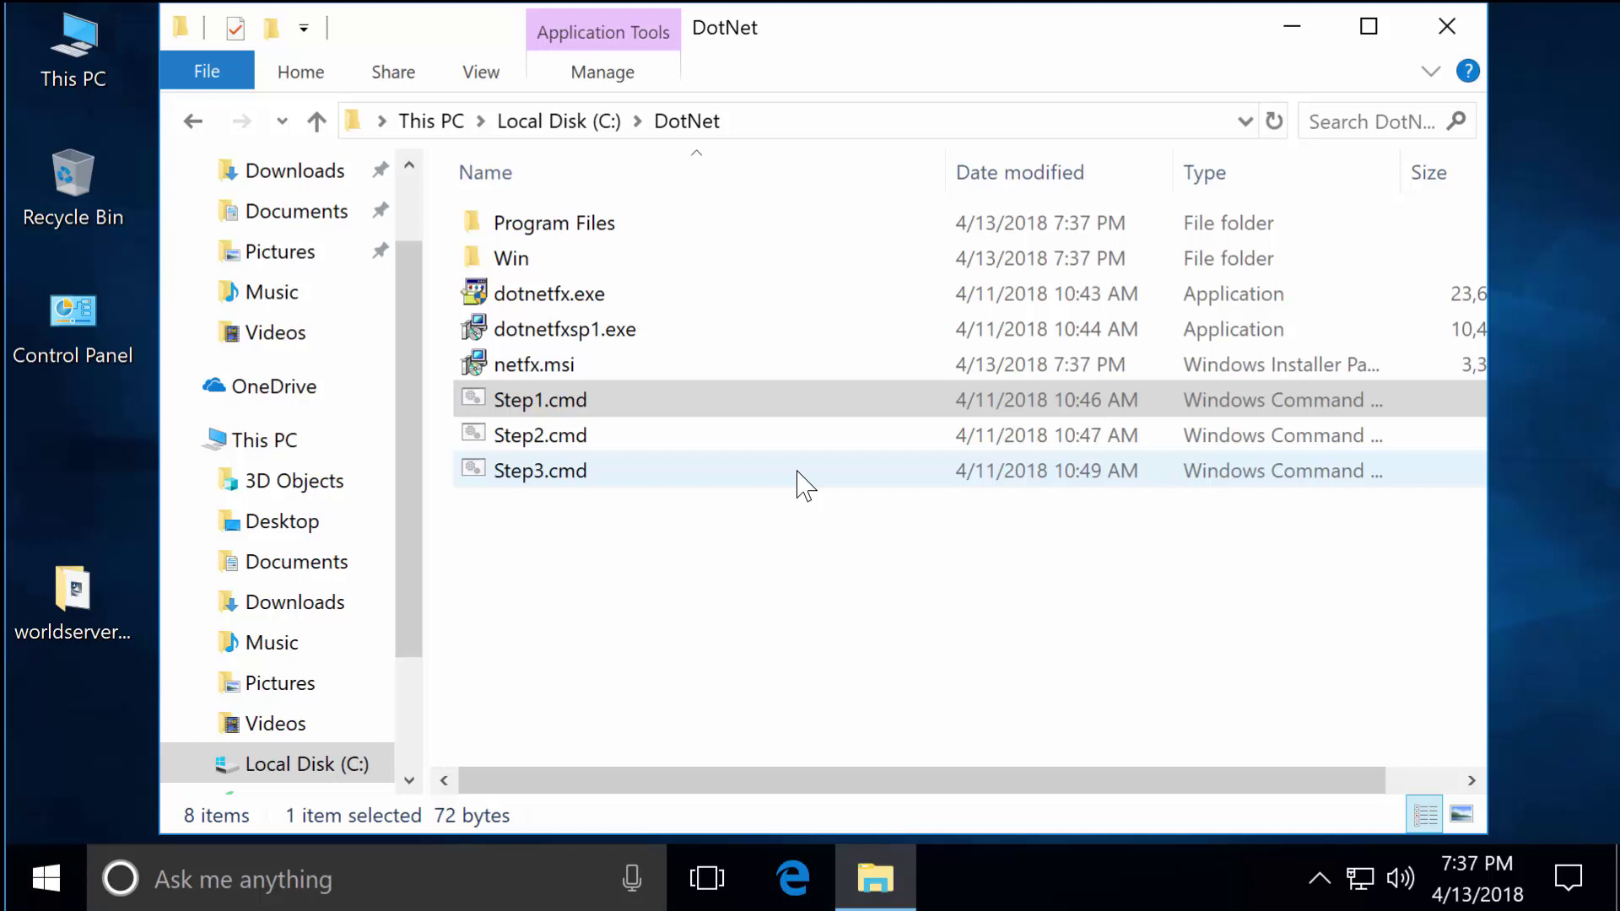
Step: Run Step2.cmd from C:\DotNet as administrator and allow Windows Command Processor to make changes
right_click(644, 442)
right_click(520, 437)
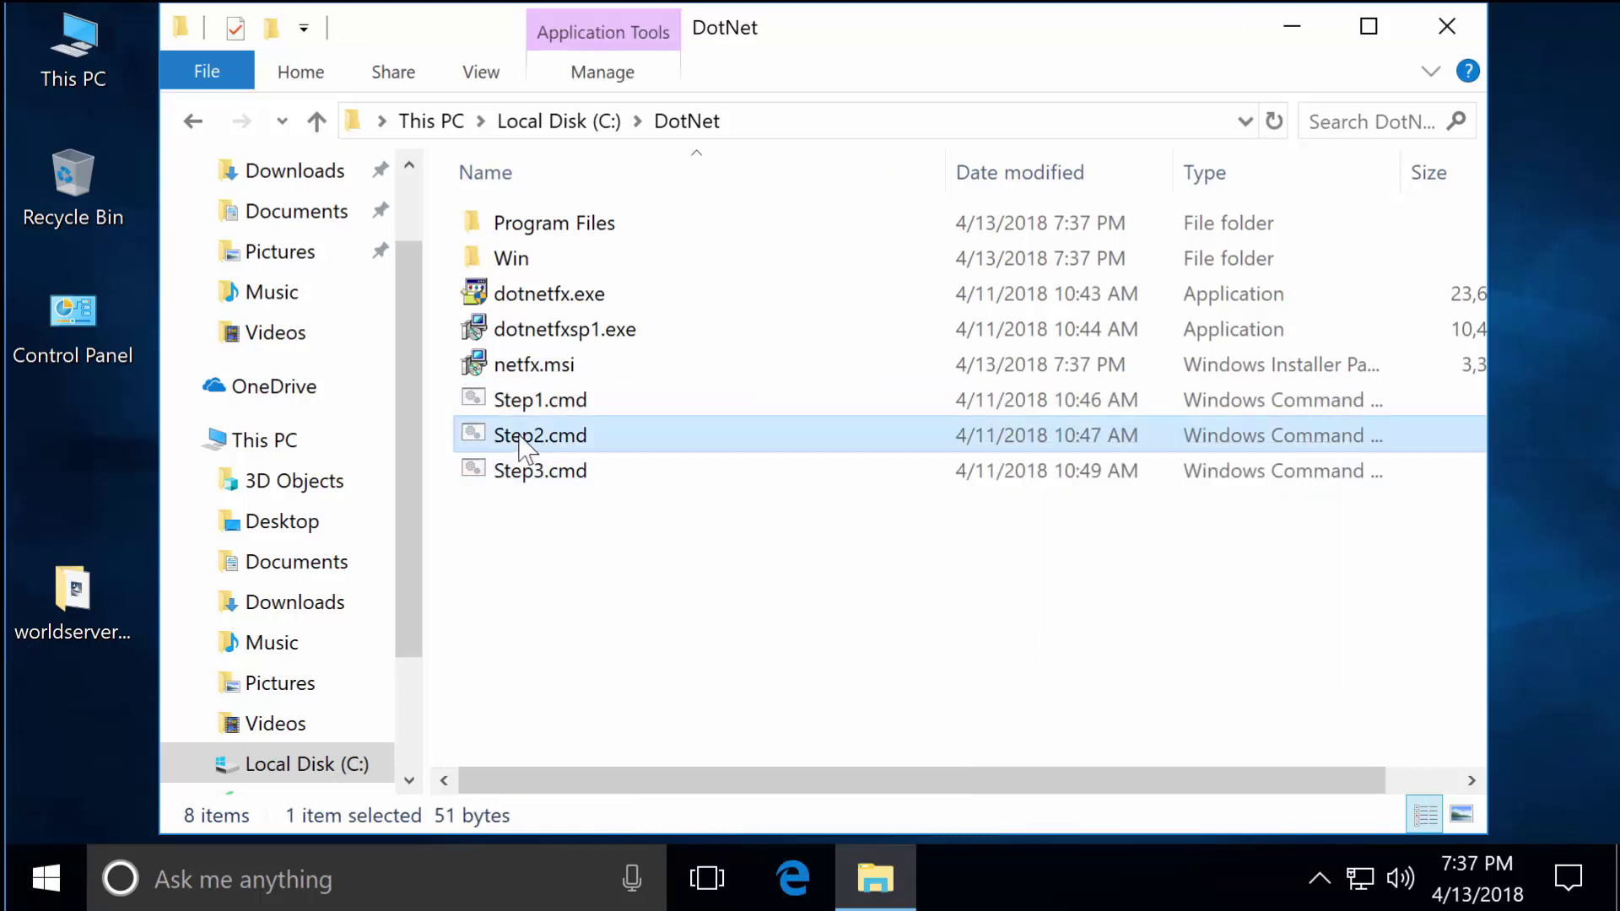
left_click(604, 404)
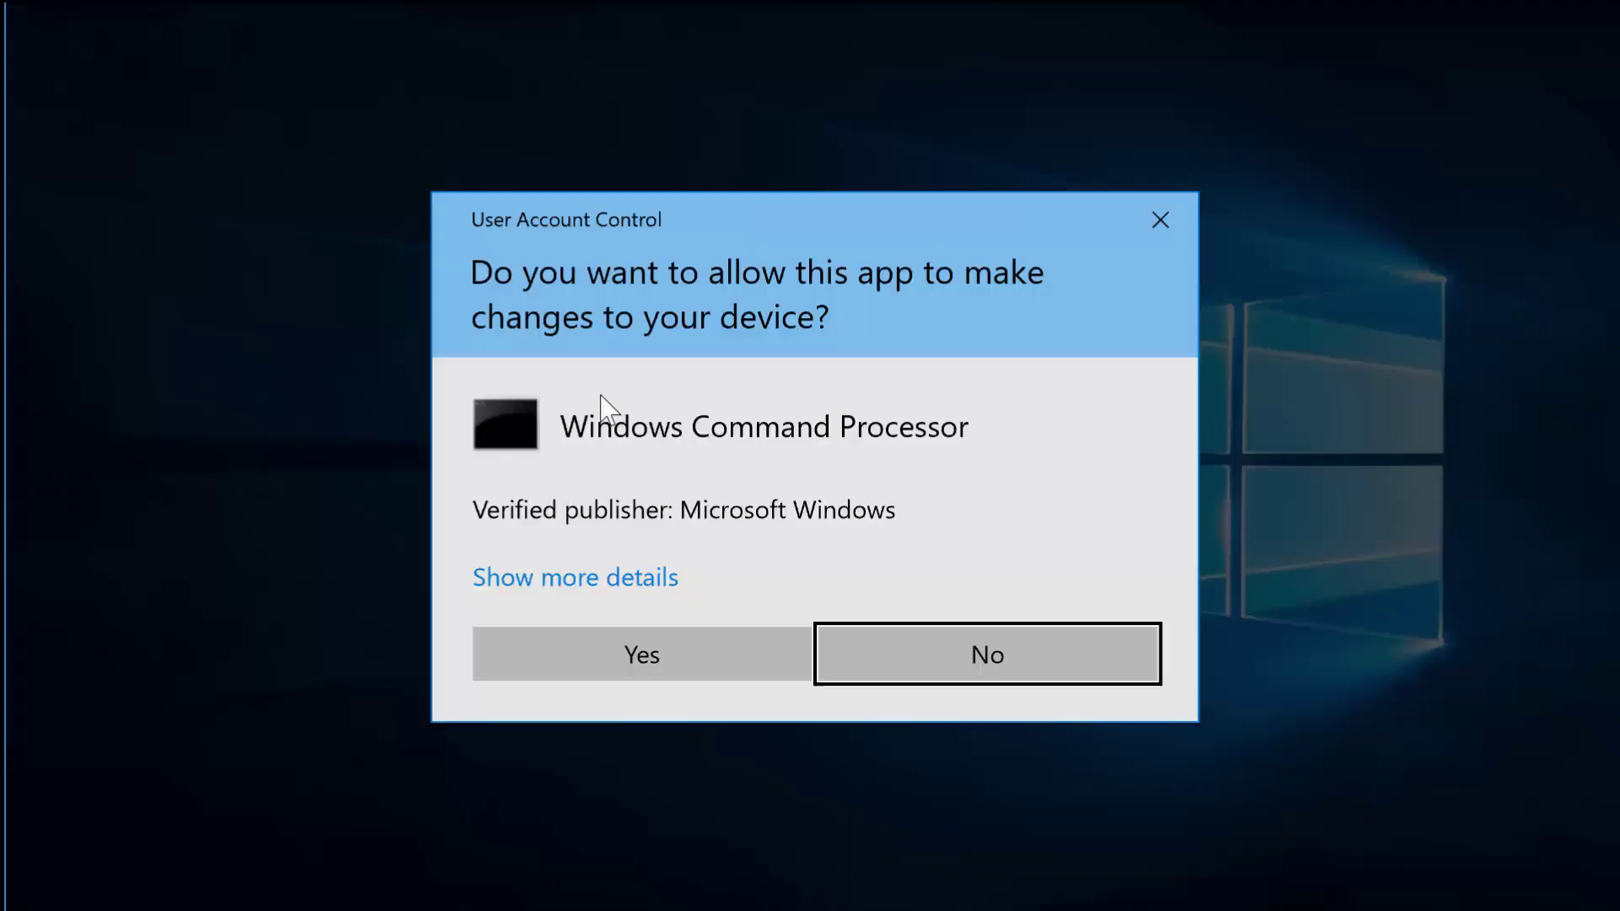
left_click(645, 659)
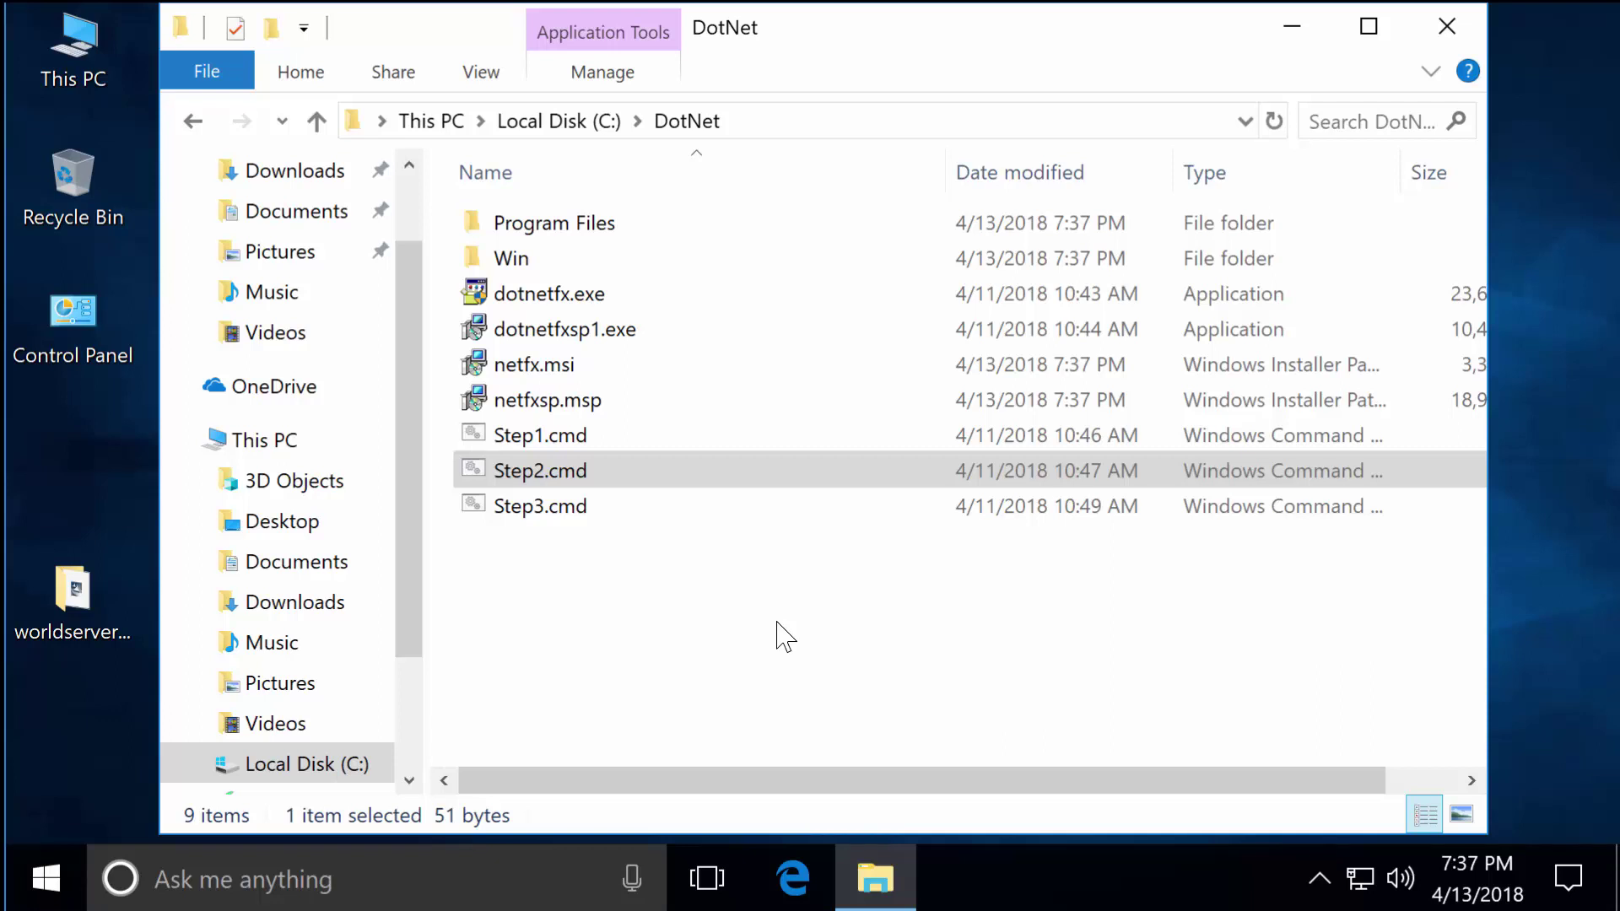
Step: Run Step3.cmd from C:\DotNet as administrator and allow Windows Command Processor to make changes
right_click(562, 515)
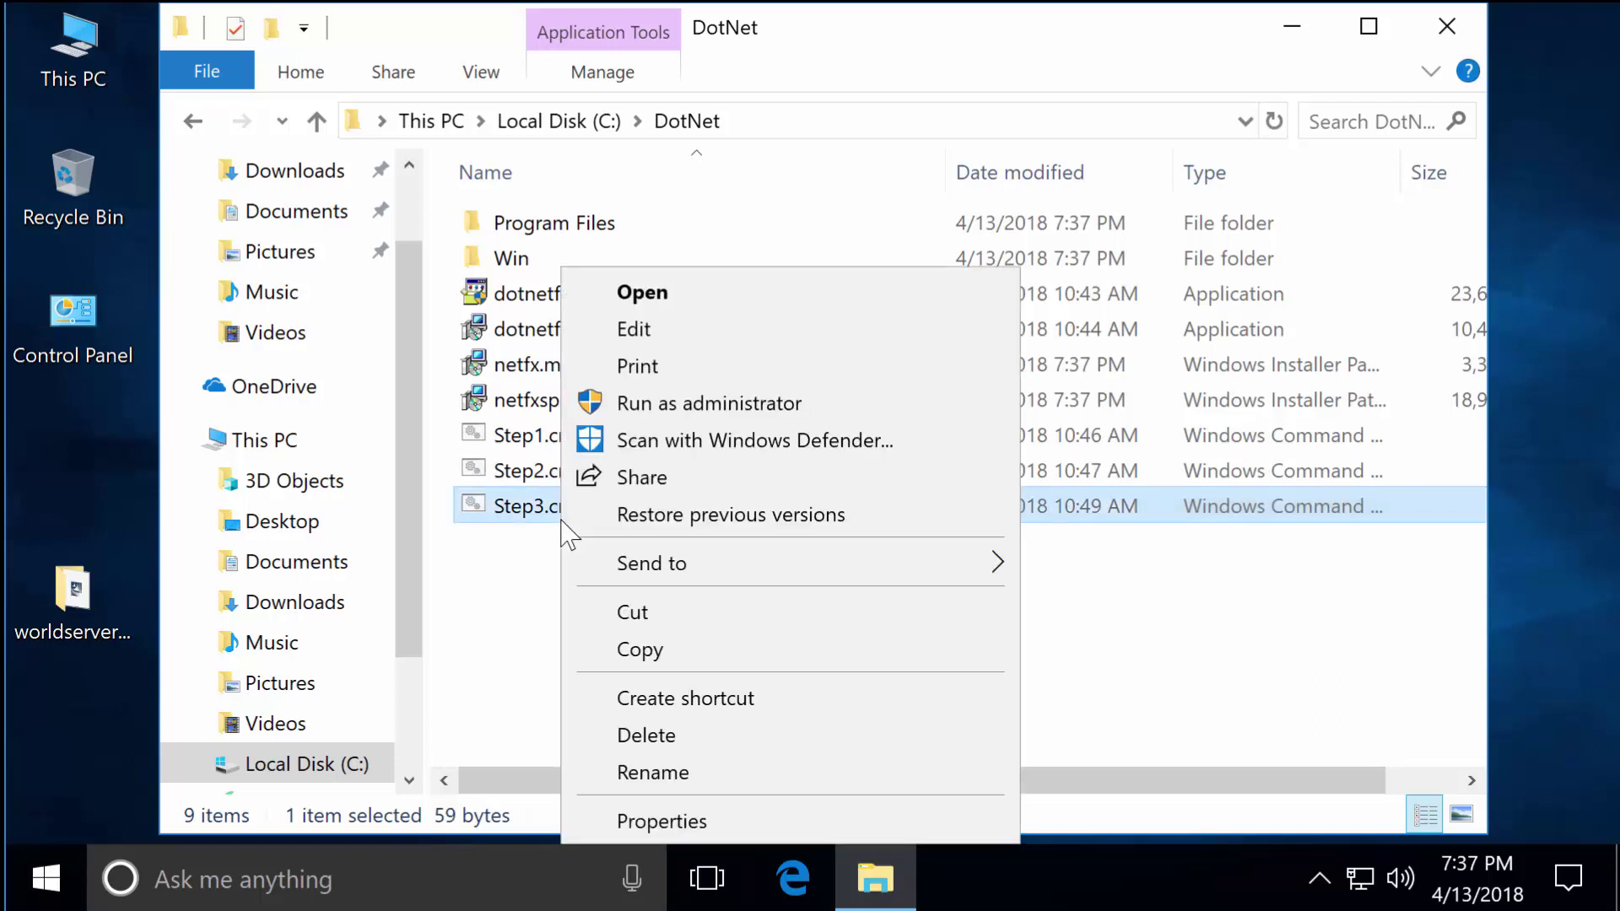
left_click(734, 405)
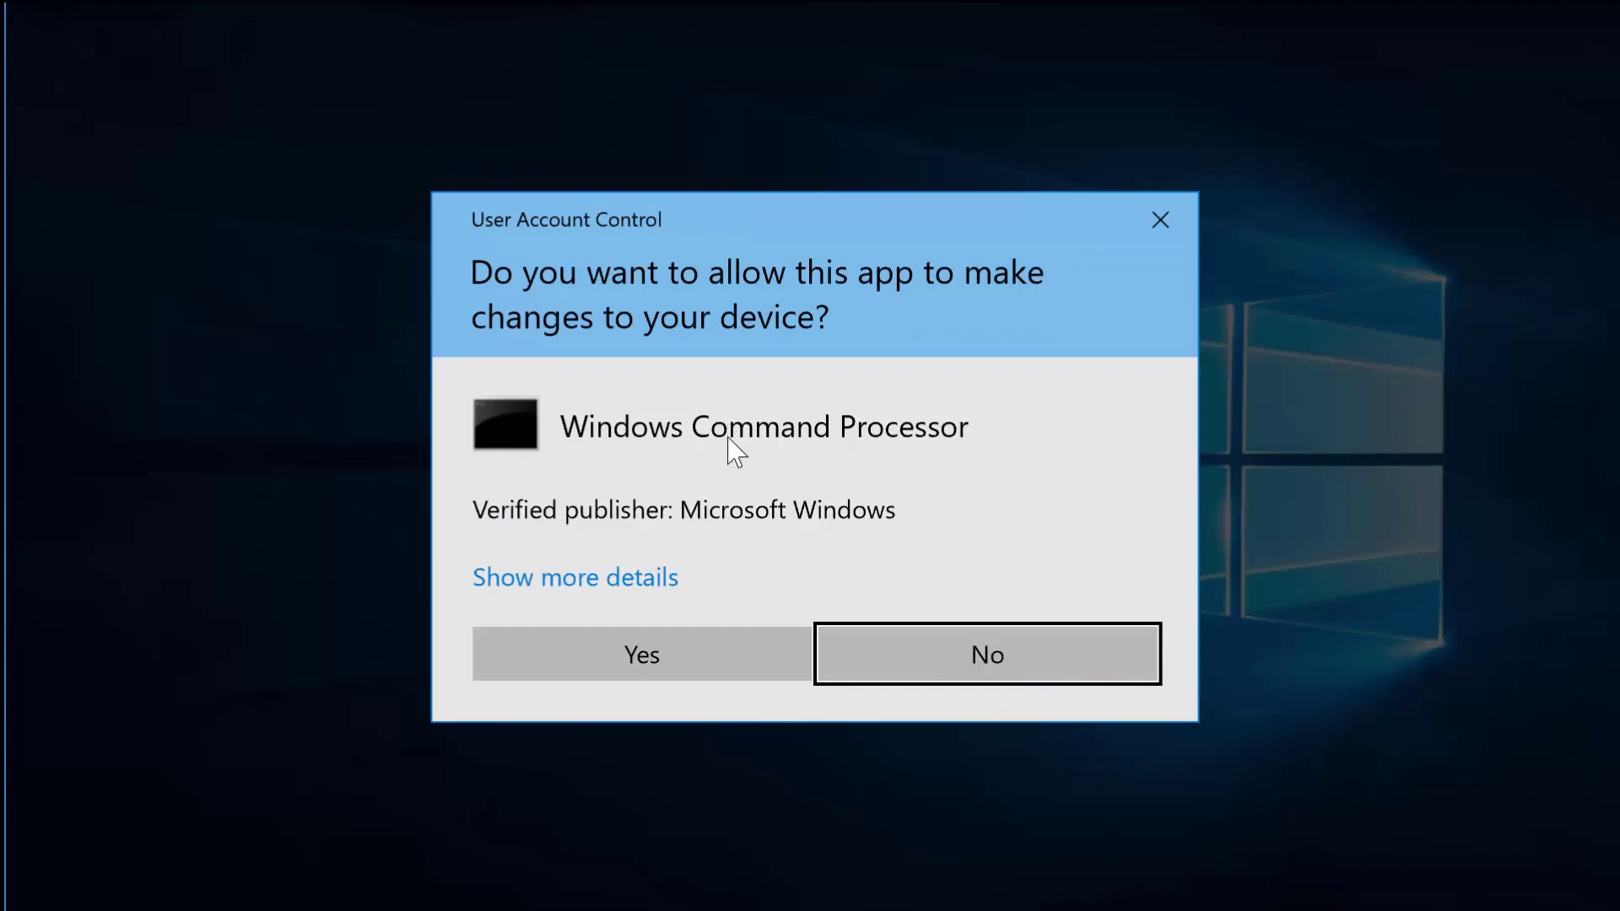
left_click(631, 631)
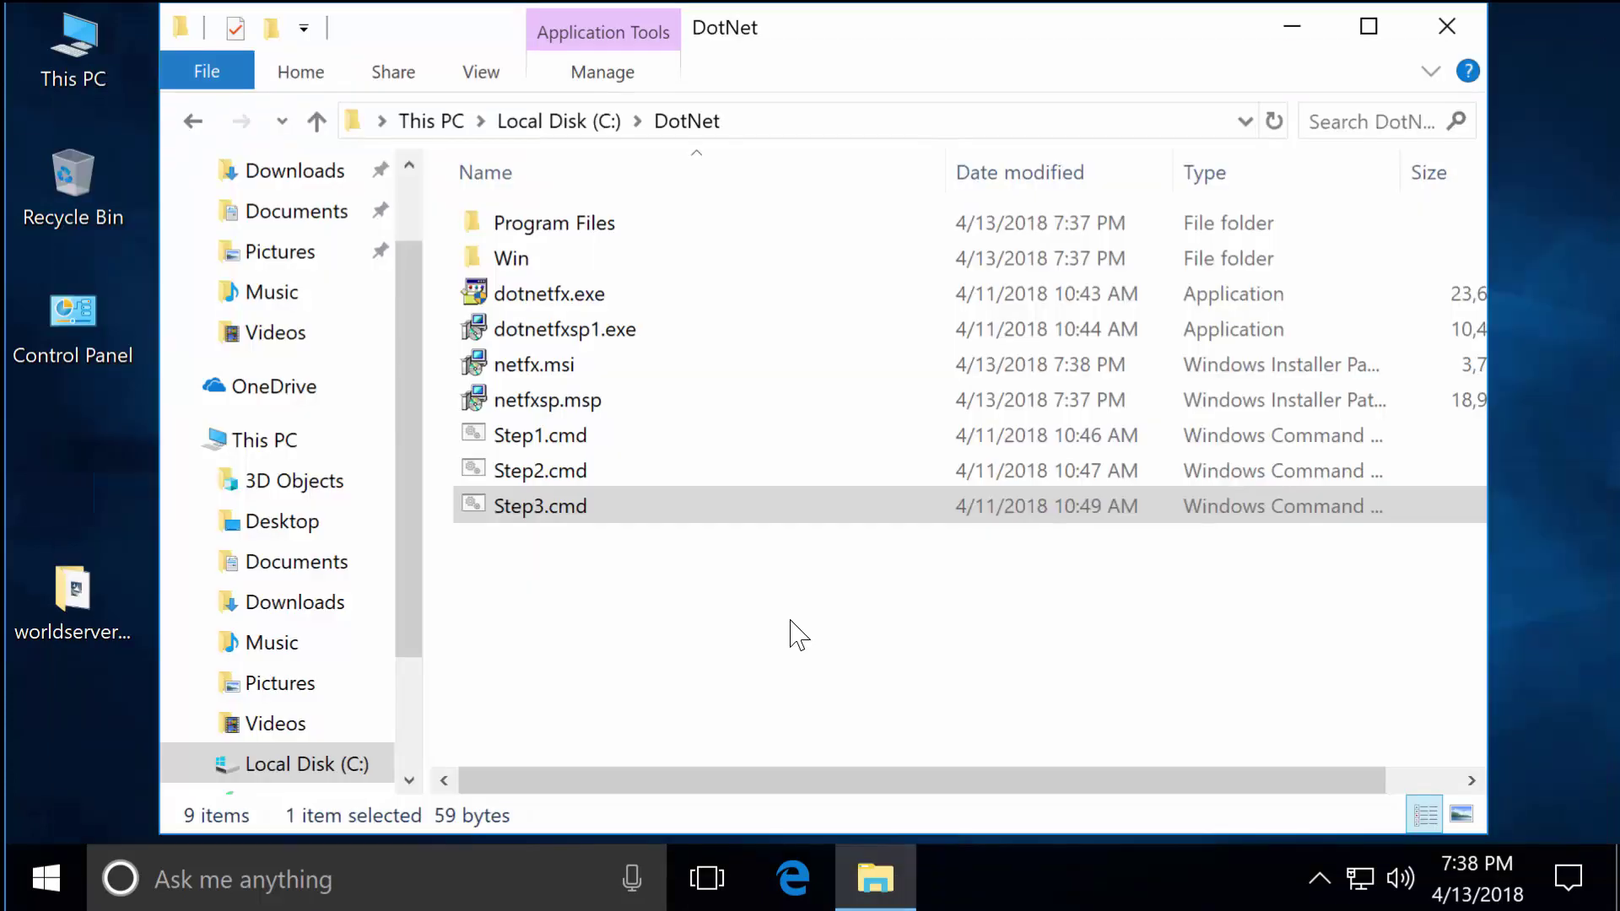
Step: Install netfx.msi from the DotNet folder, allowing it to make changes to the device, and close the folder window
left_click(516, 365)
right_click(518, 369)
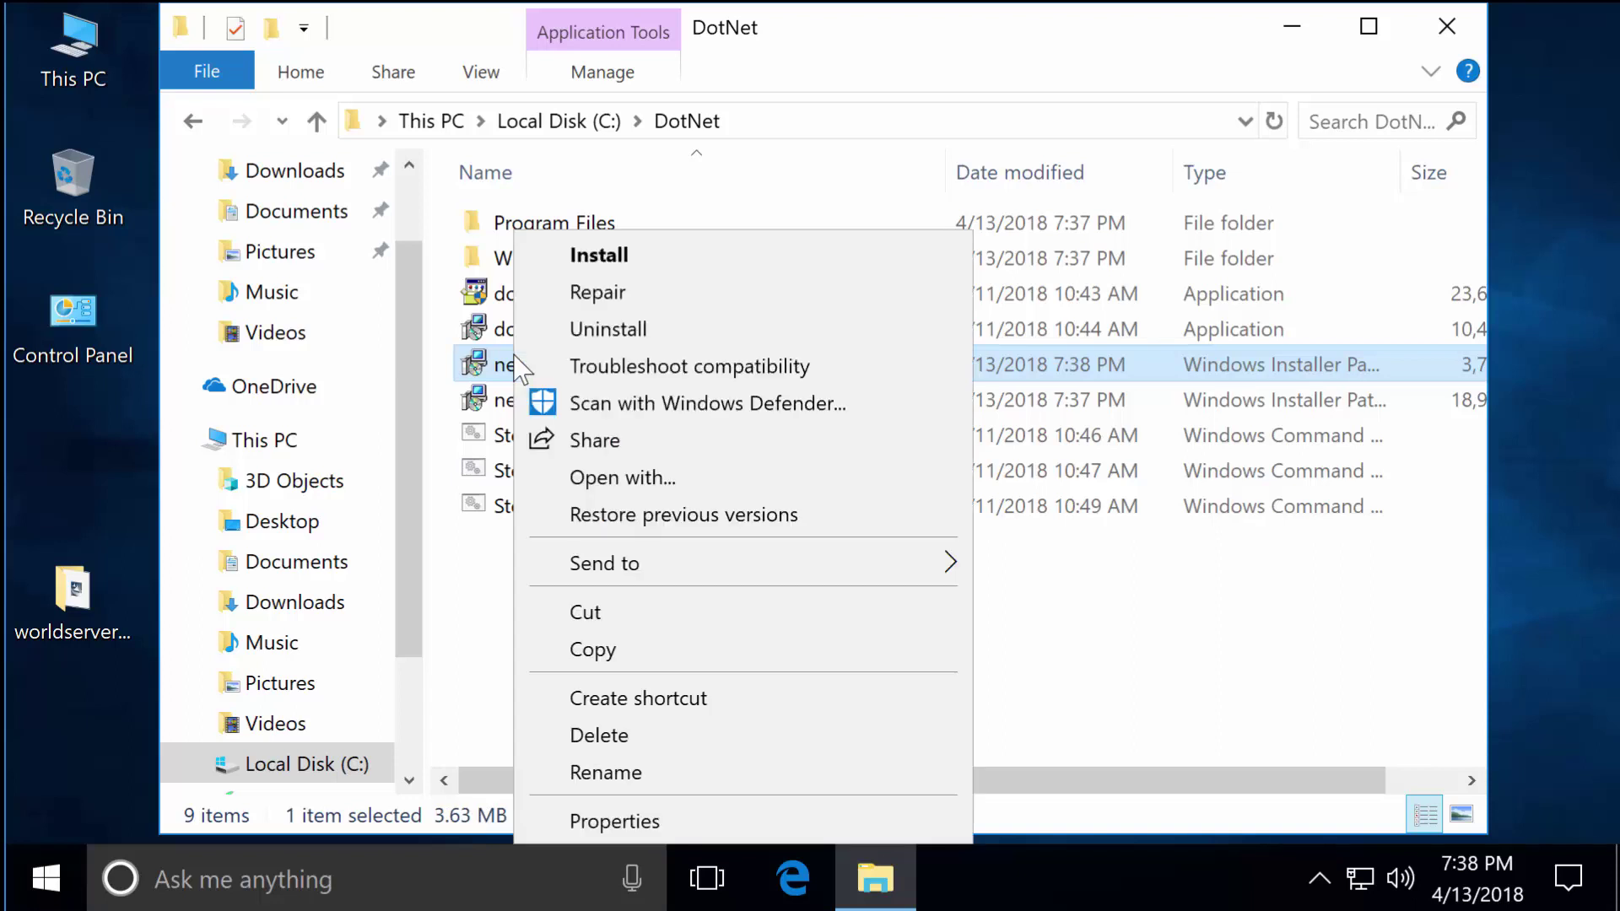
left_click(552, 255)
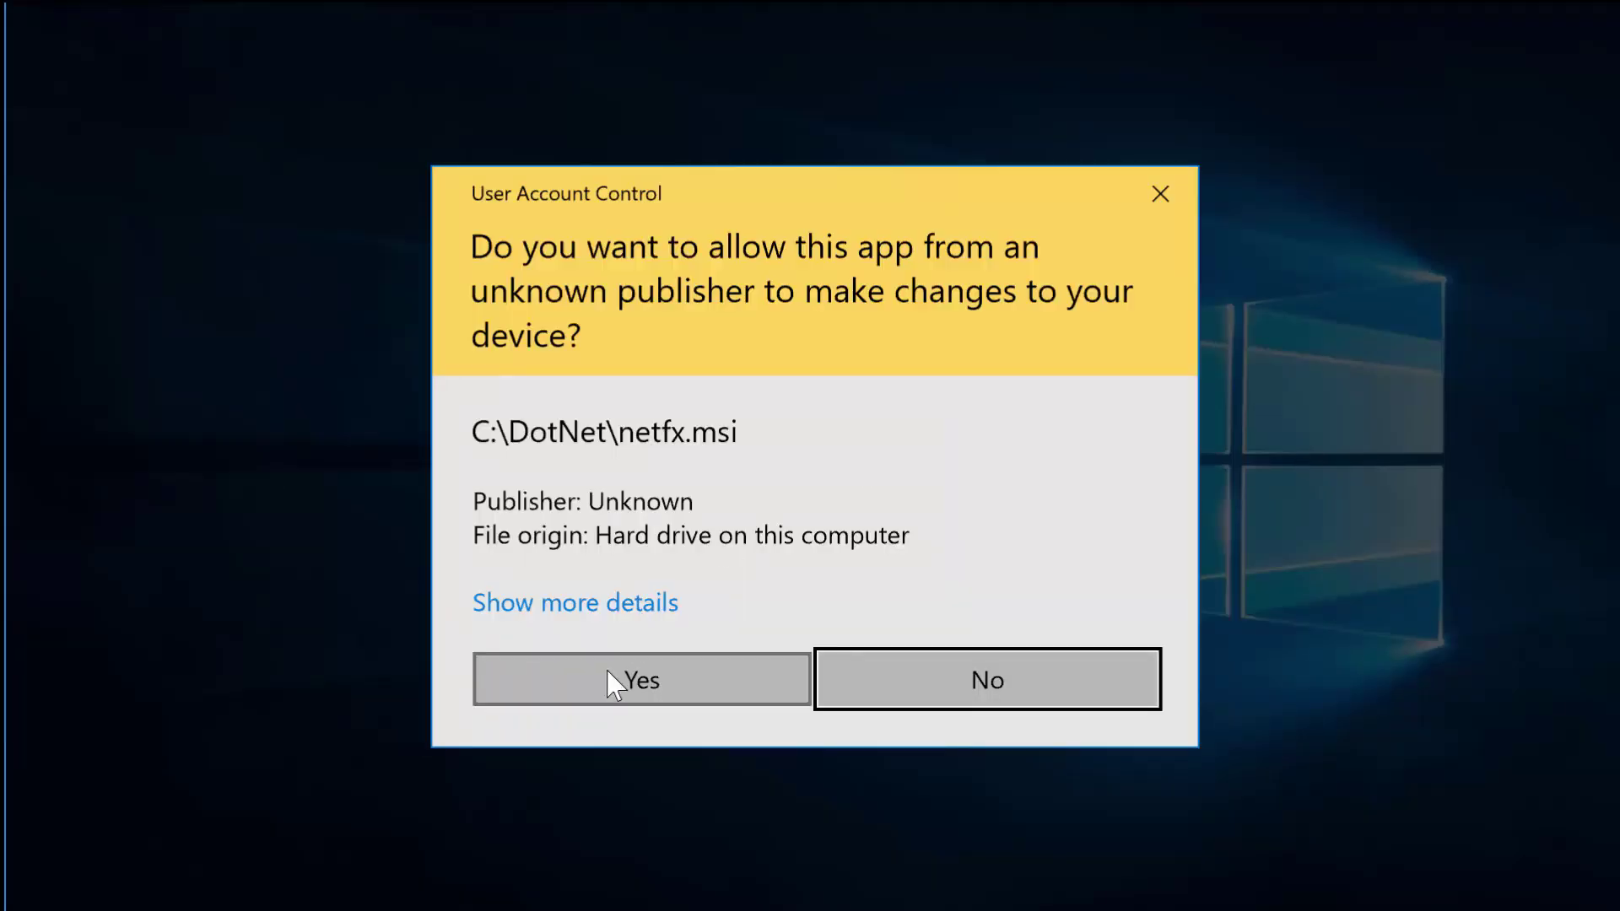
left_click(608, 671)
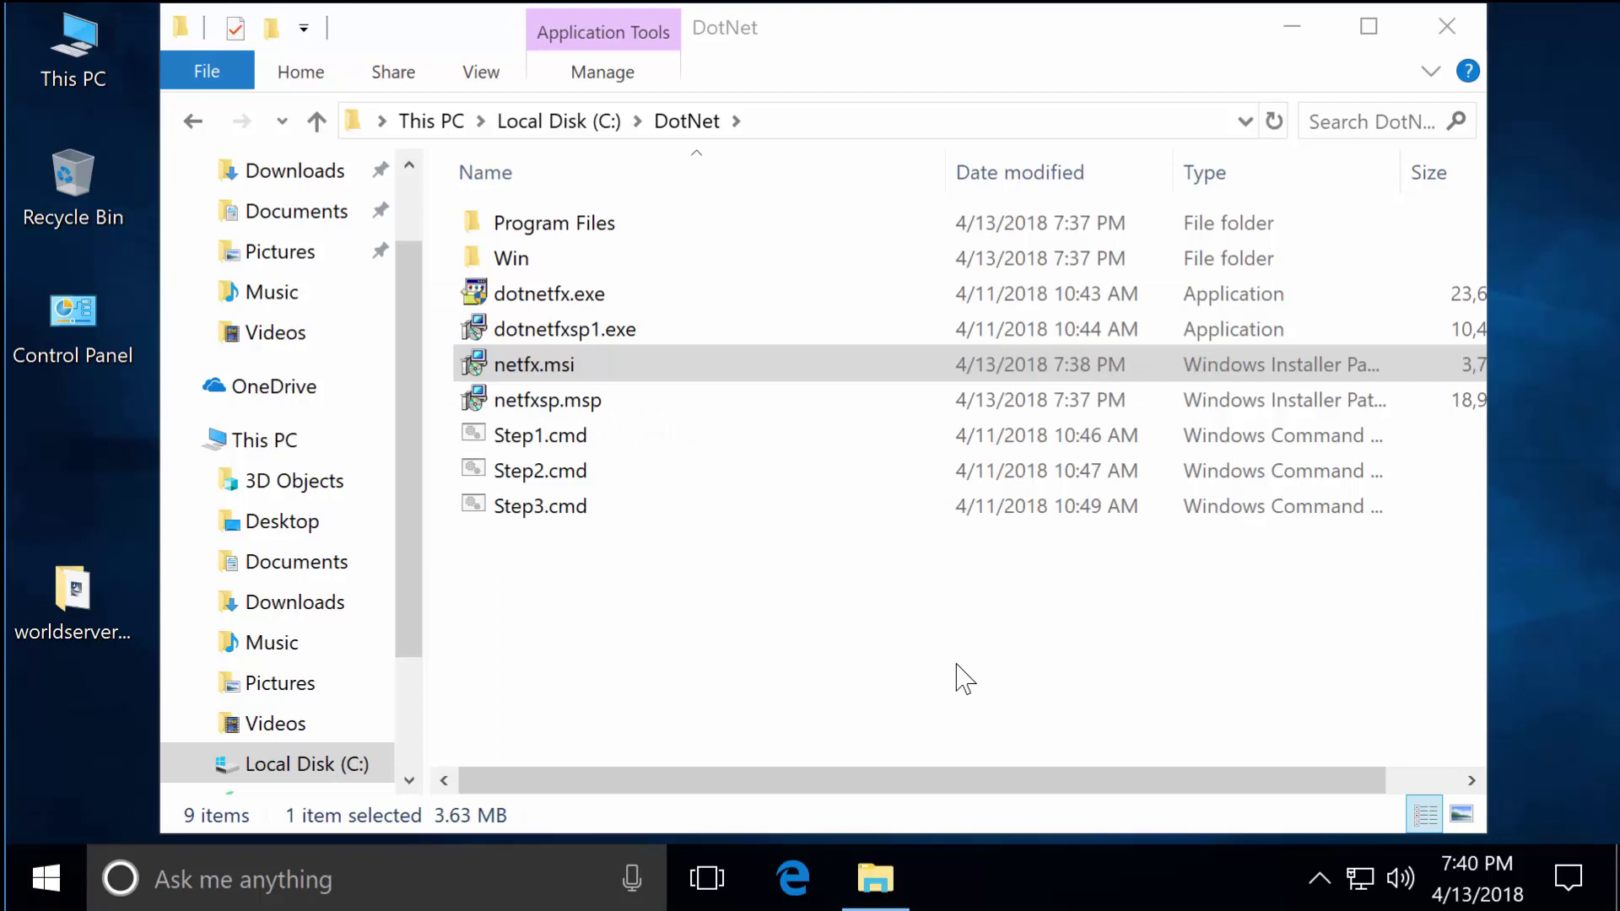
left_click(1458, 34)
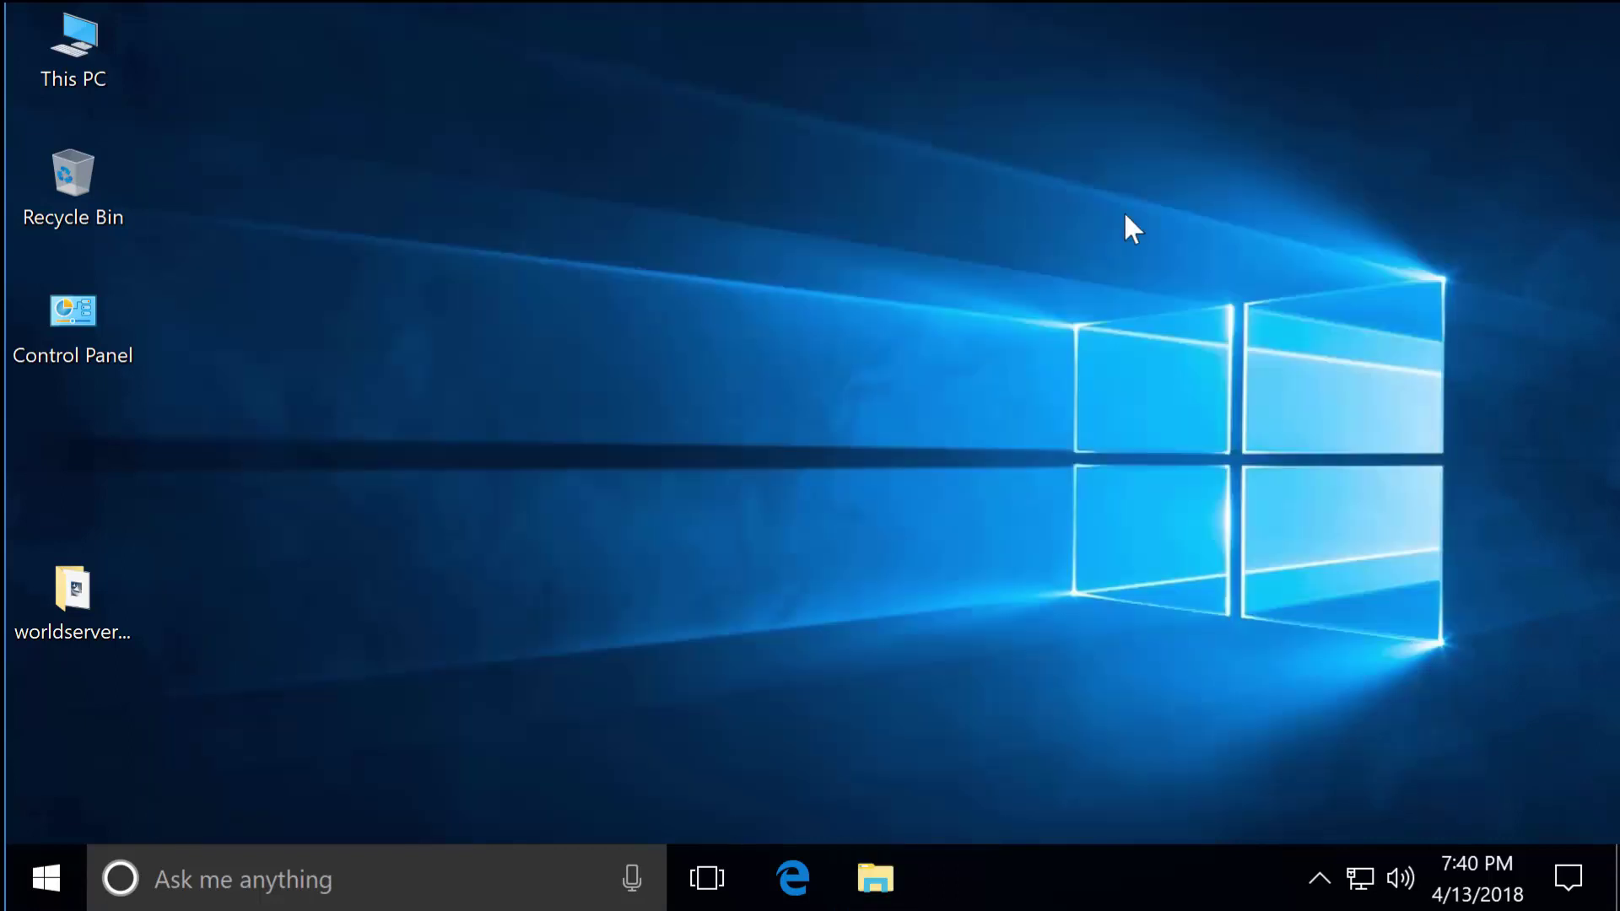
Step: Launch worldserver_desktop_workbench.9.0.1.54.exe from its desktop folder and allow it to make changes to the device
double_click(67, 608)
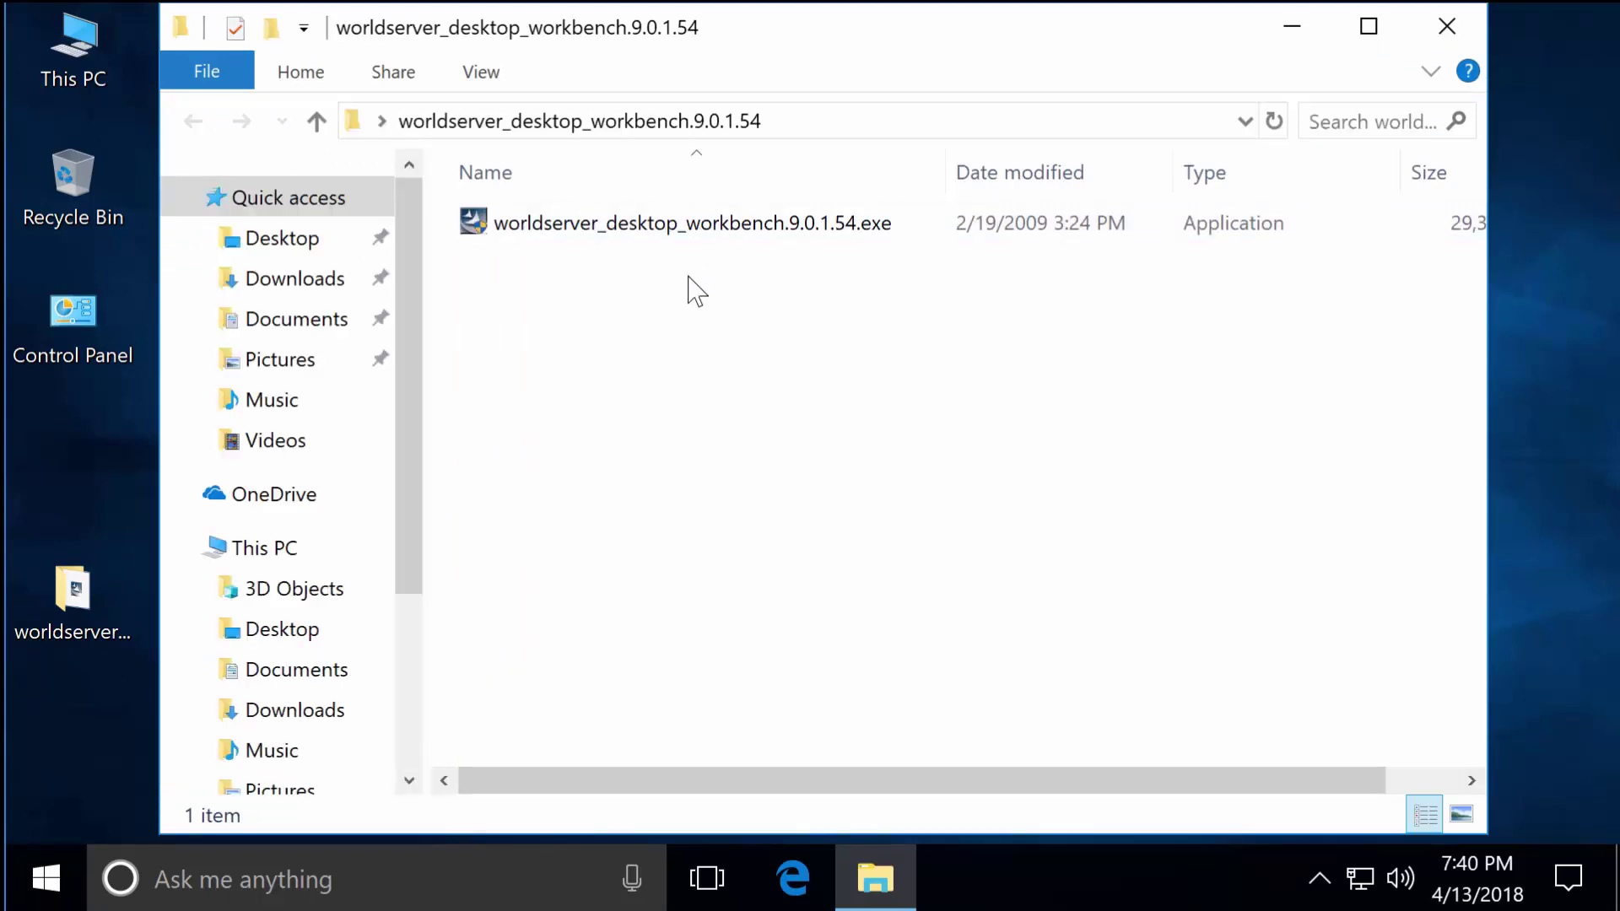
left_click(705, 245)
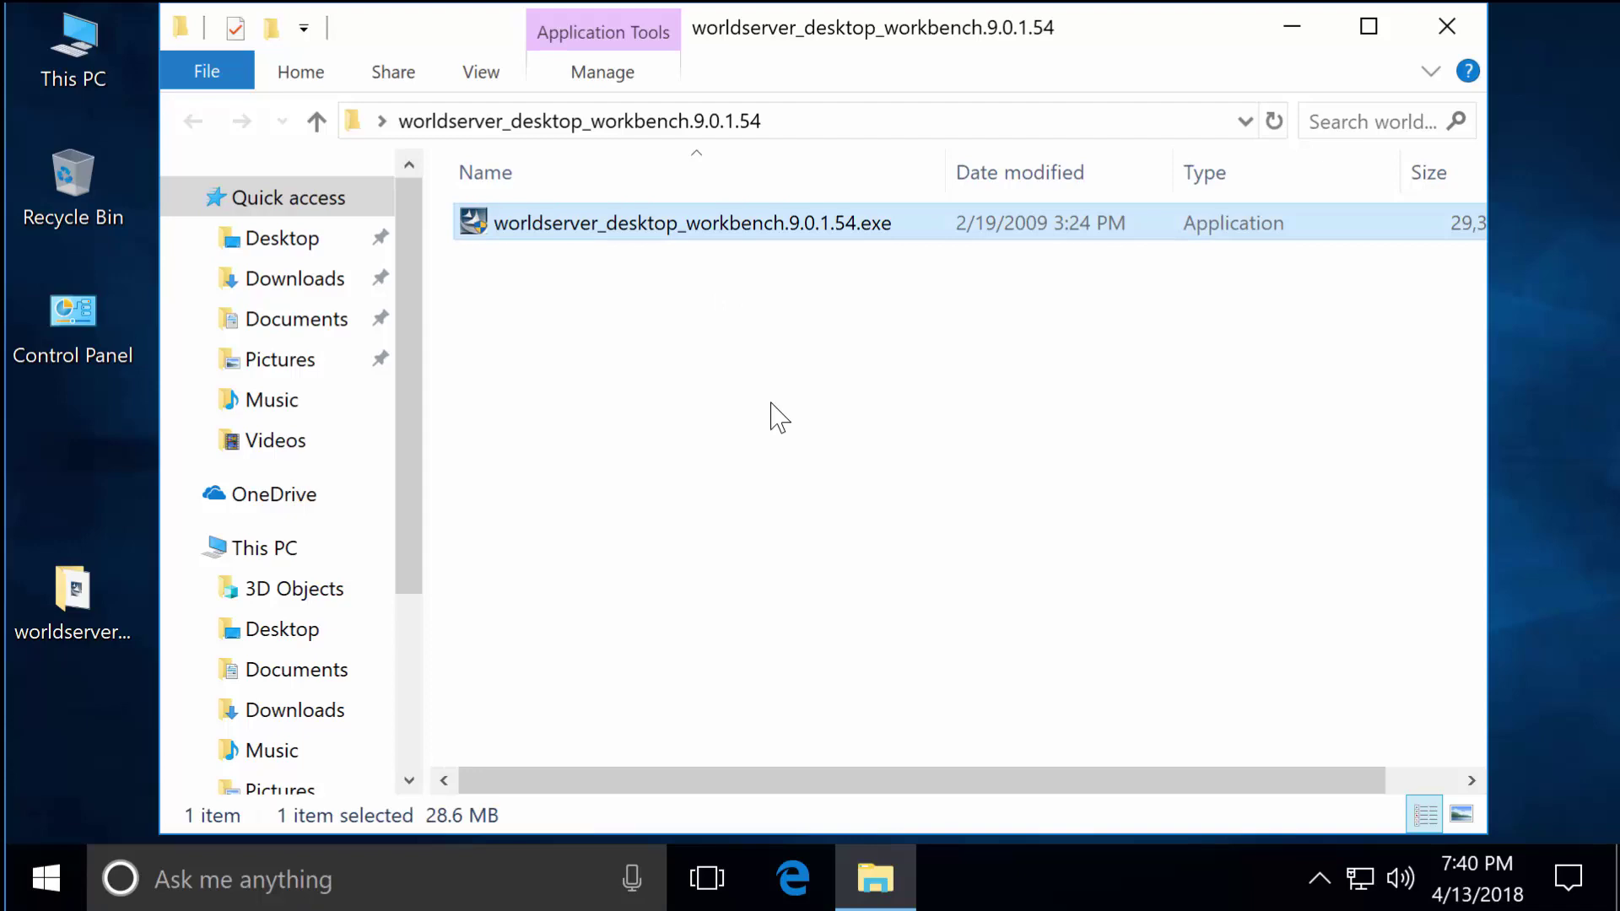
key("Return")
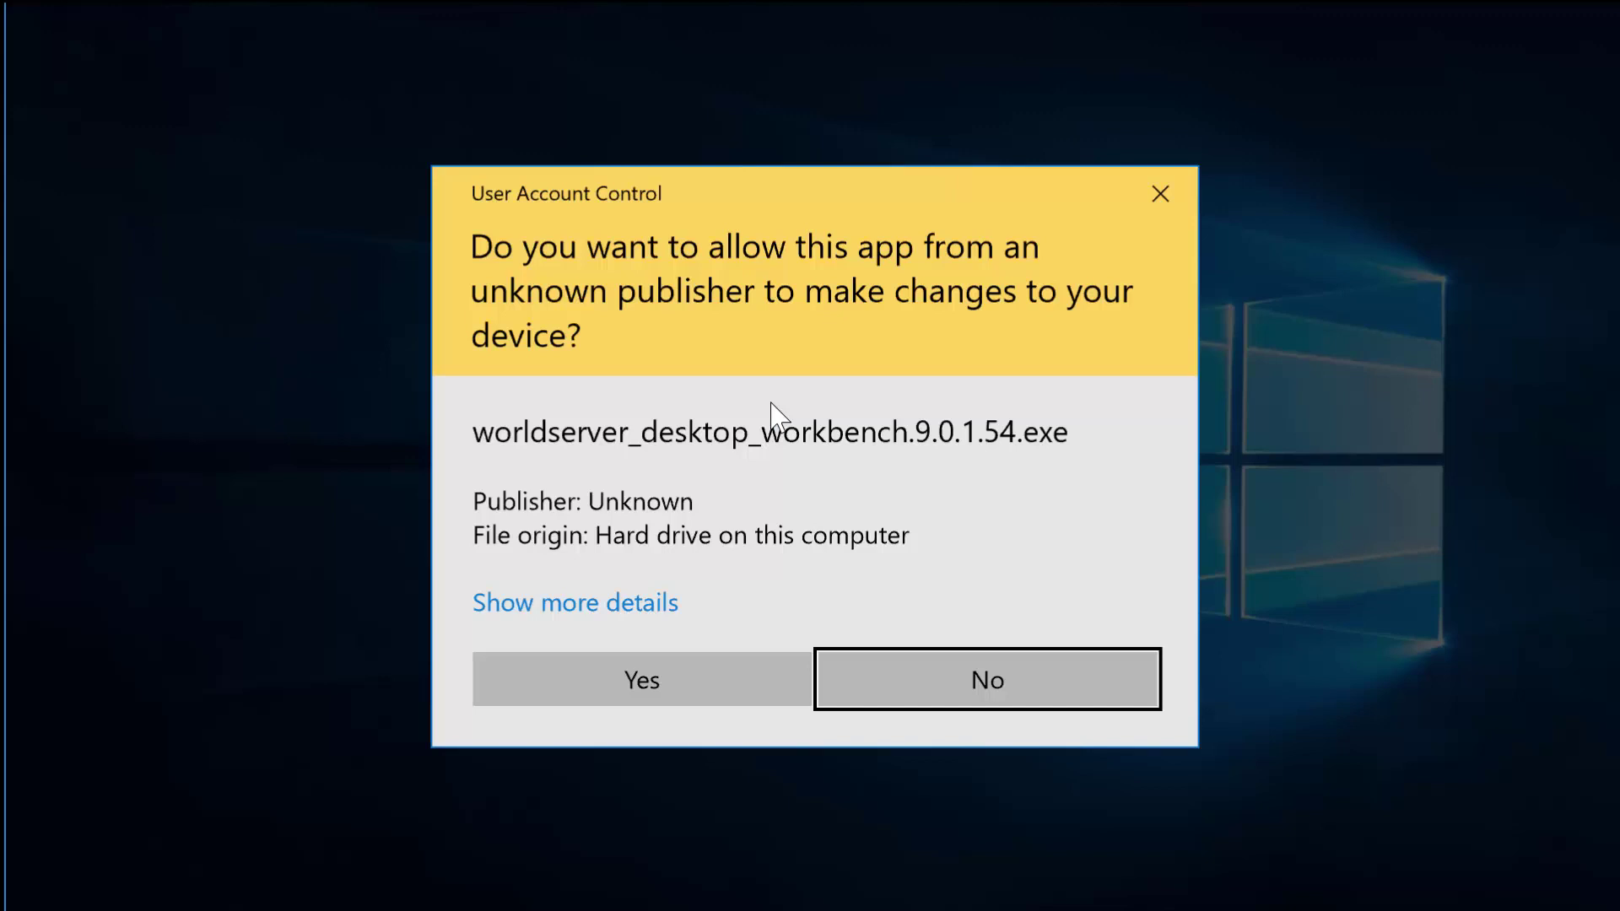
left_click(713, 686)
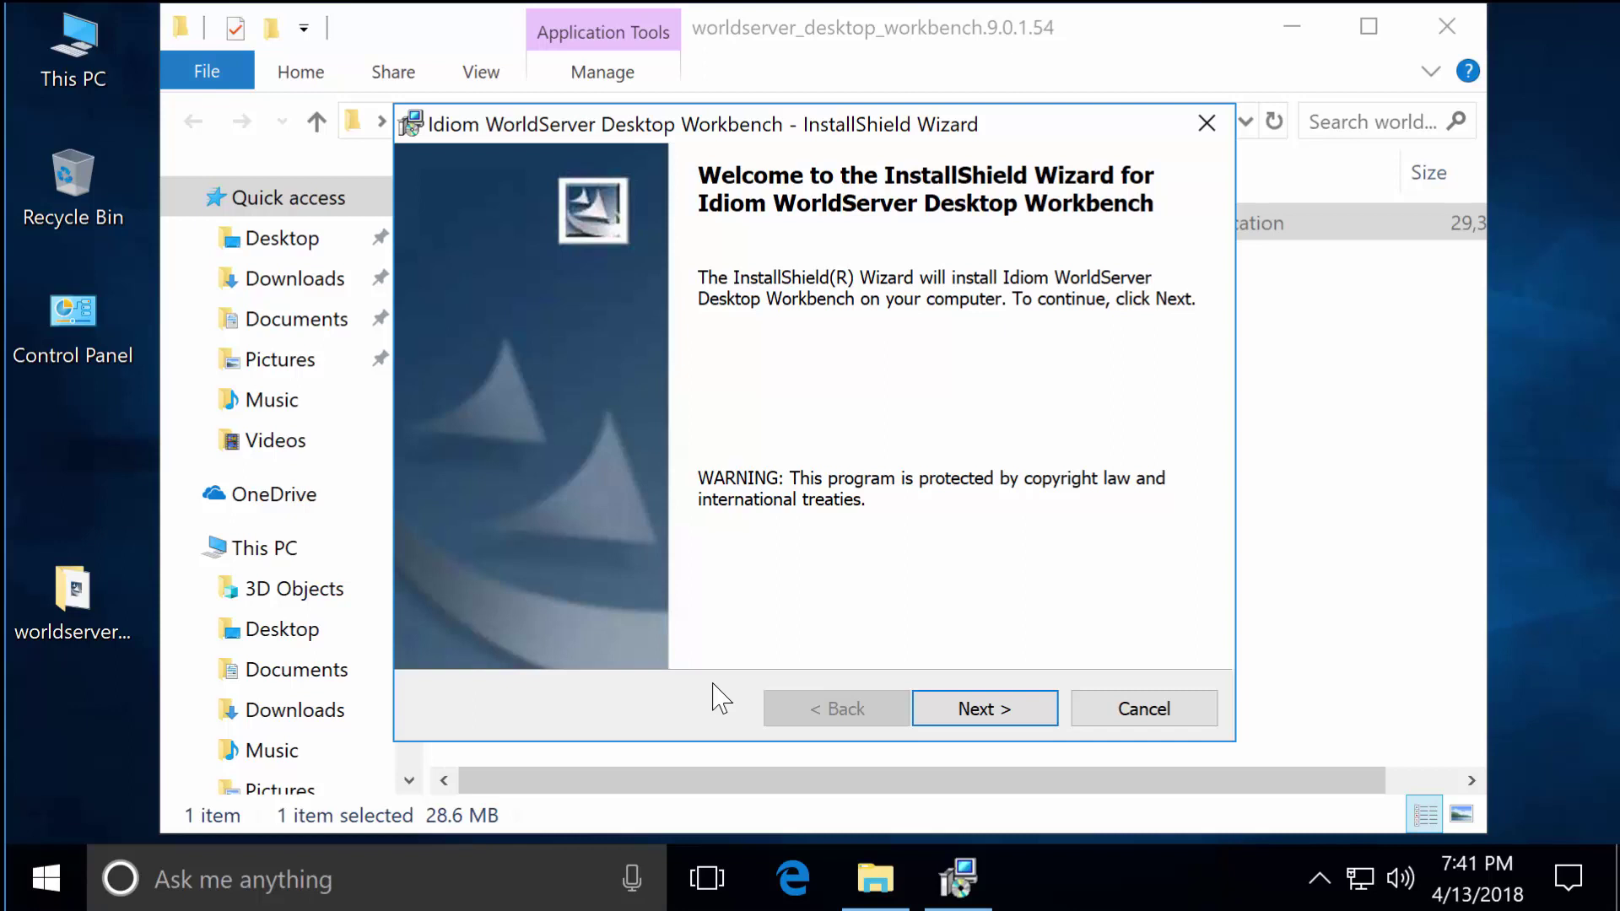
Step: Accept the license agreement and start a Complete installation of Idiom WorldServer Desktop Workbench for all users, with the default destination folder and shortcuts
left_click(1014, 722)
left_click(719, 591)
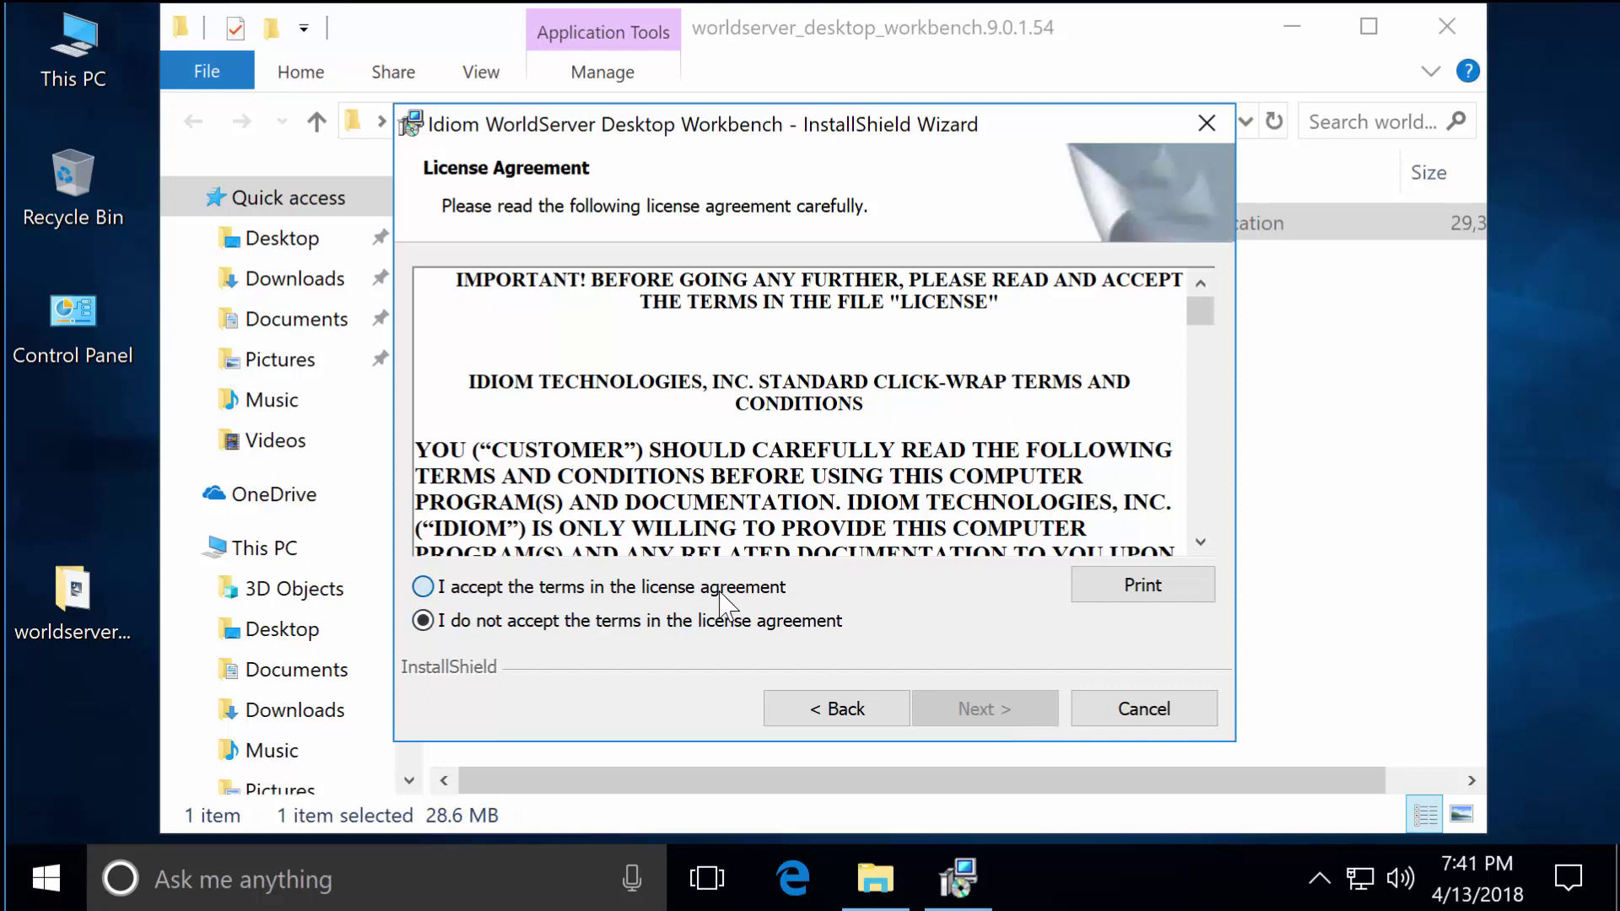
left_click(972, 722)
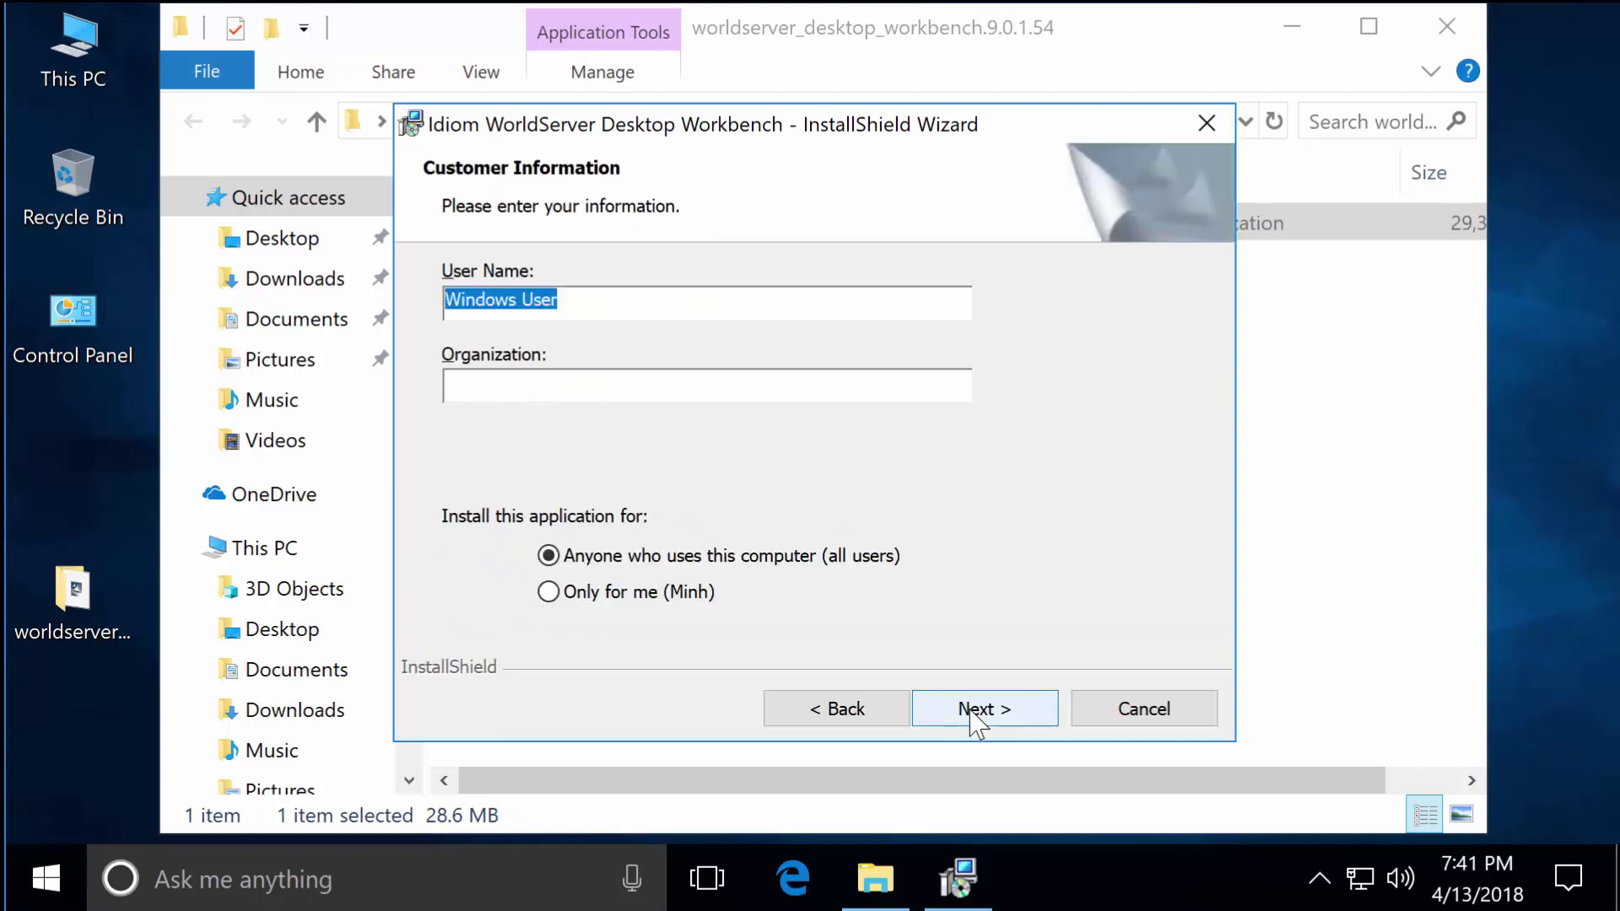
left_click(976, 719)
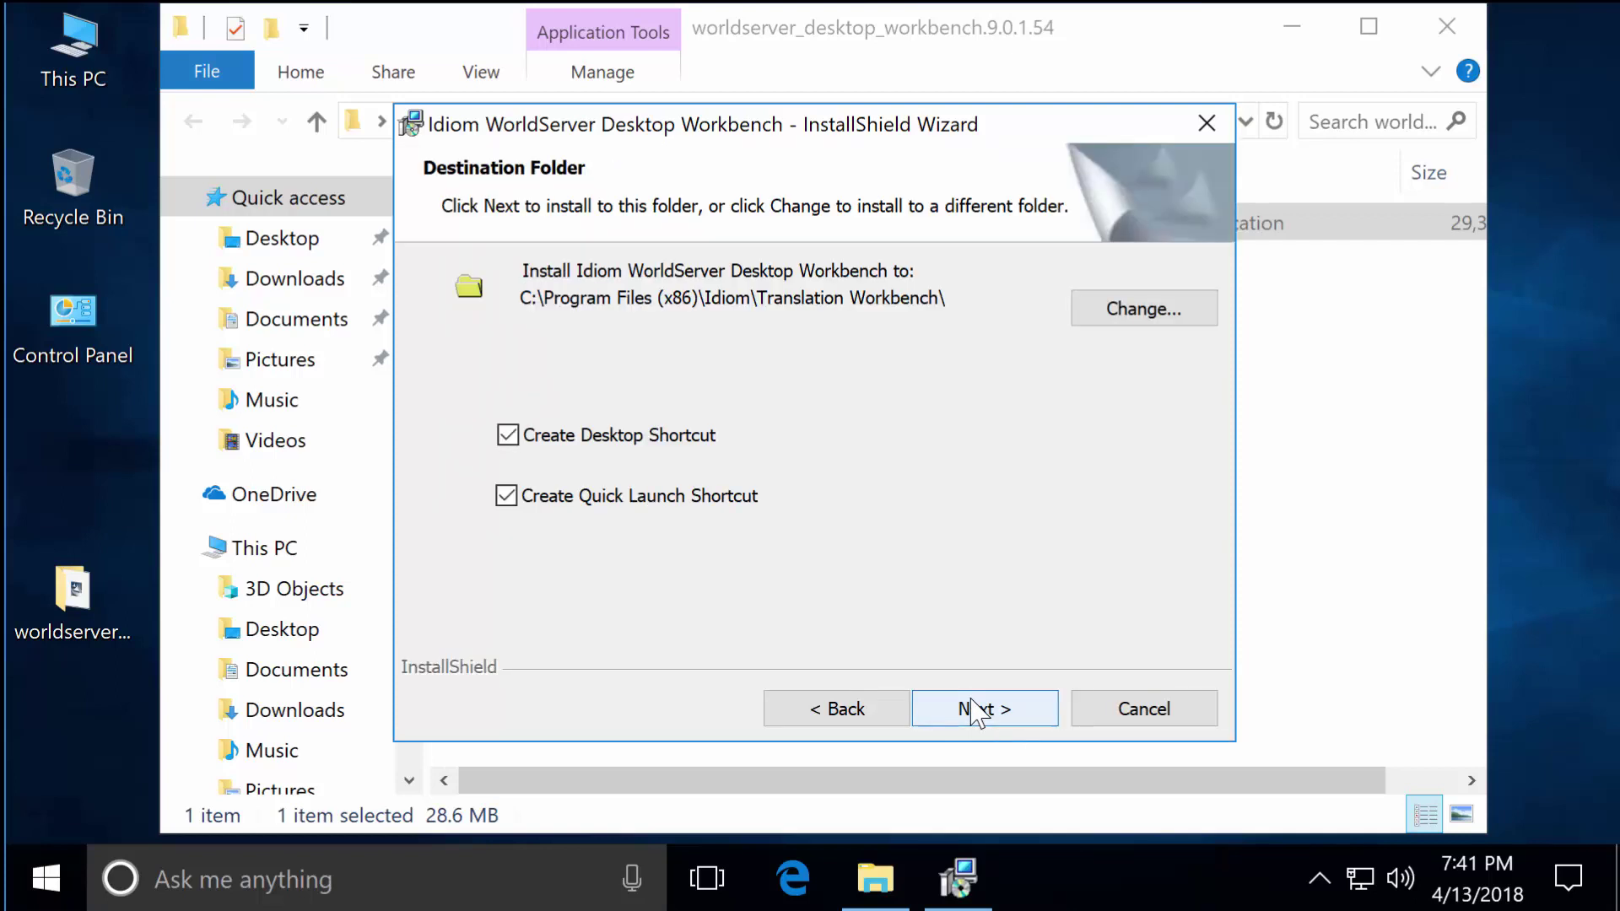
left_click(972, 701)
left_click(972, 700)
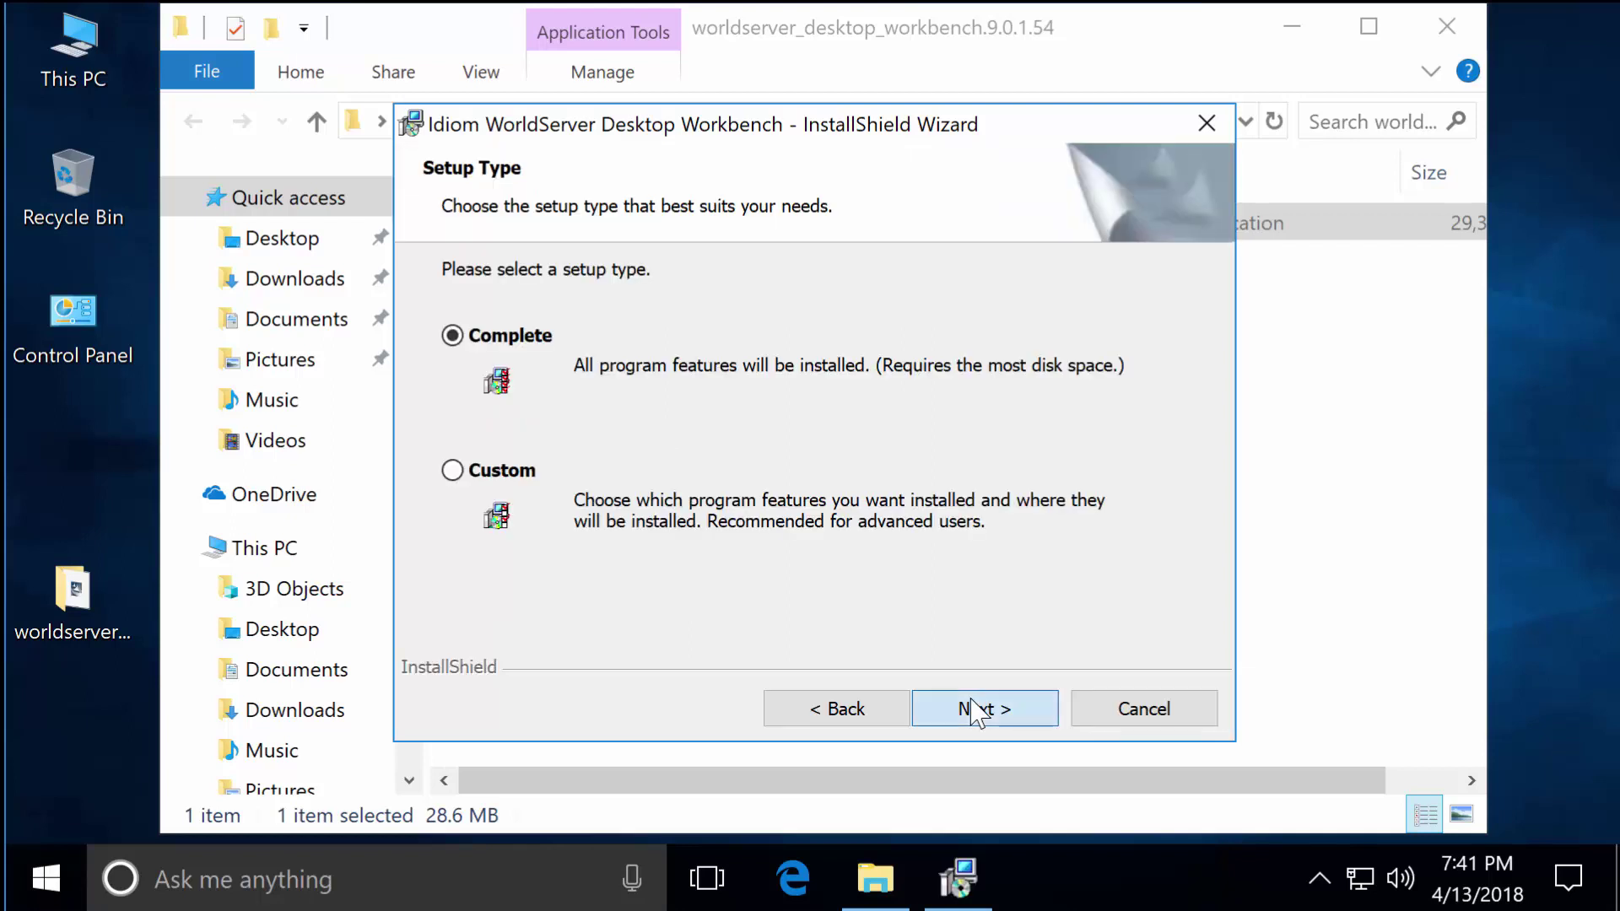
left_click(978, 713)
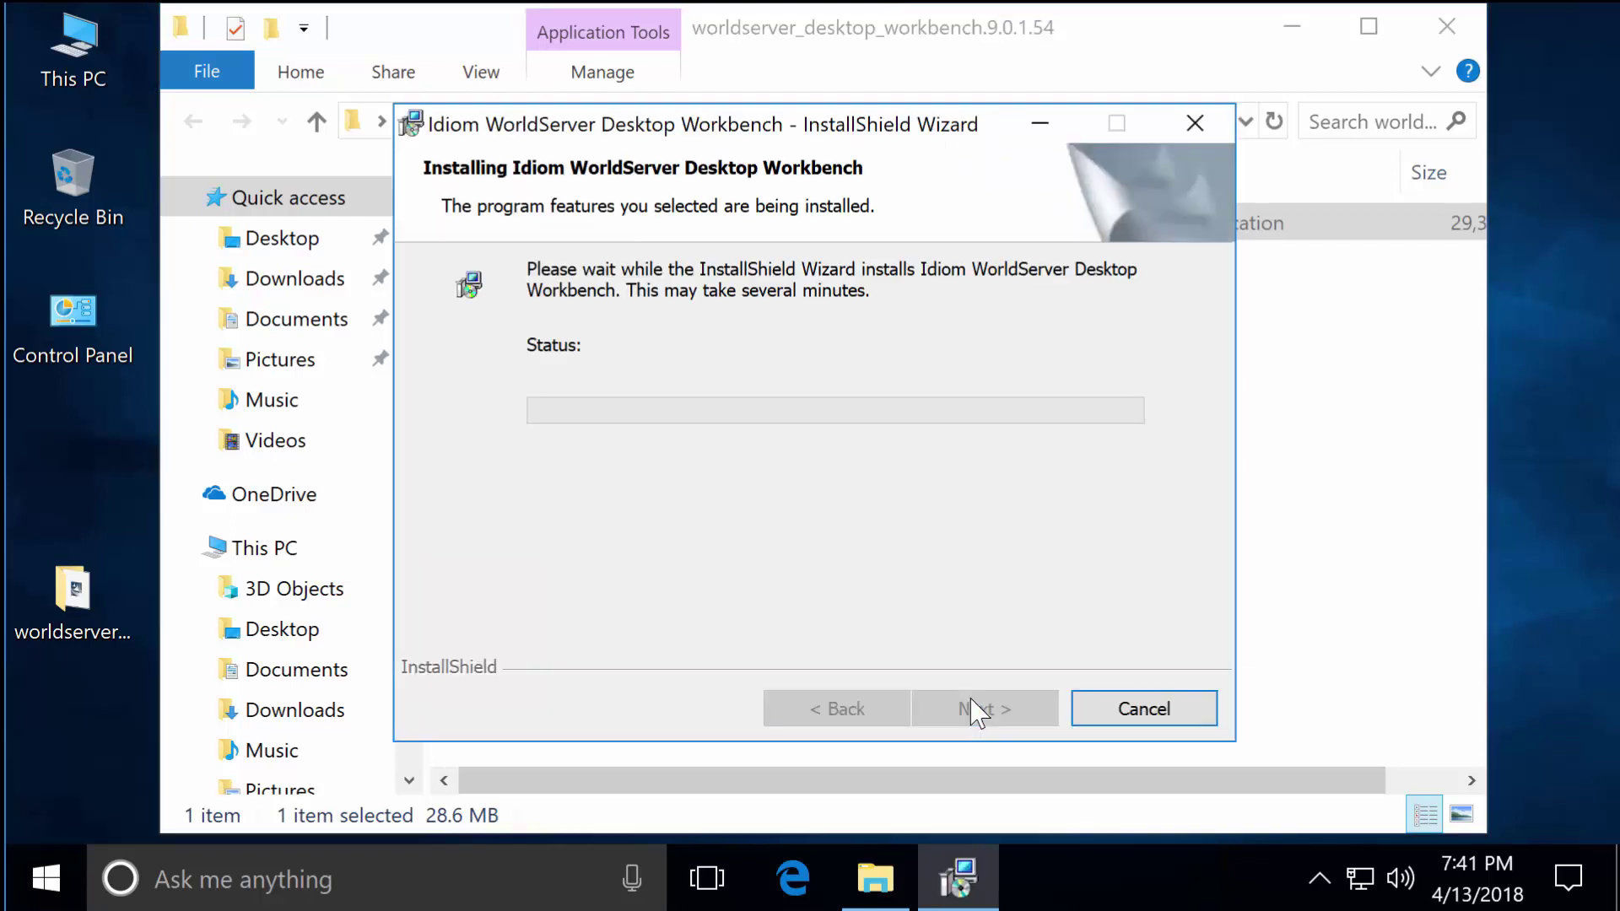